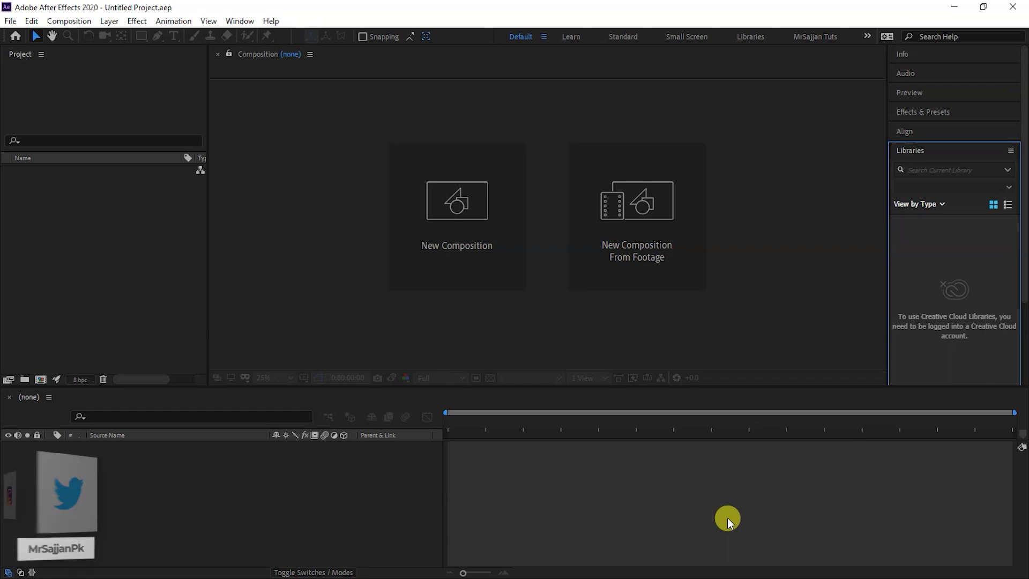
Browse the File and Effect menus without choosing any command
left_click(163, 218)
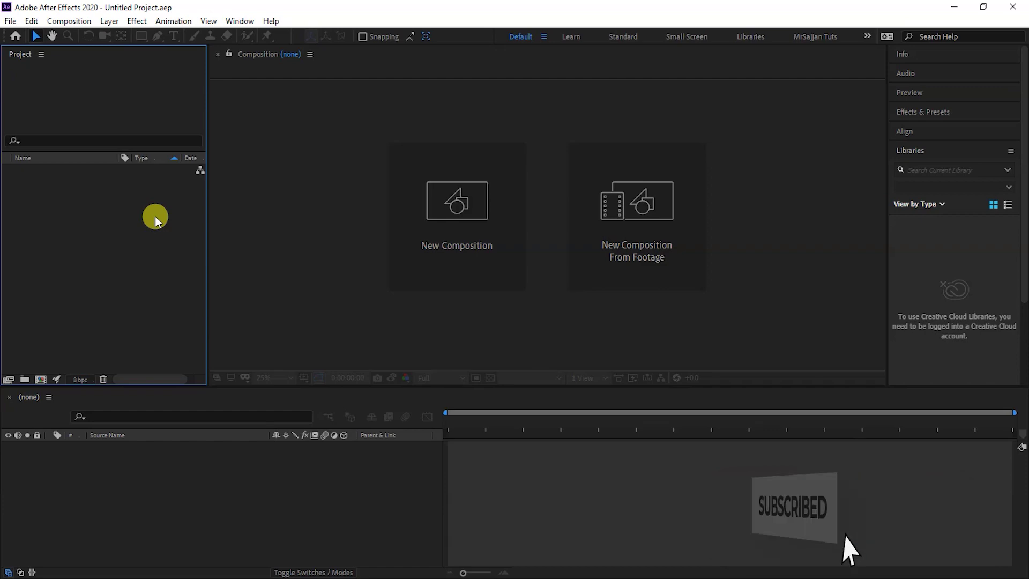
left_click(10, 21)
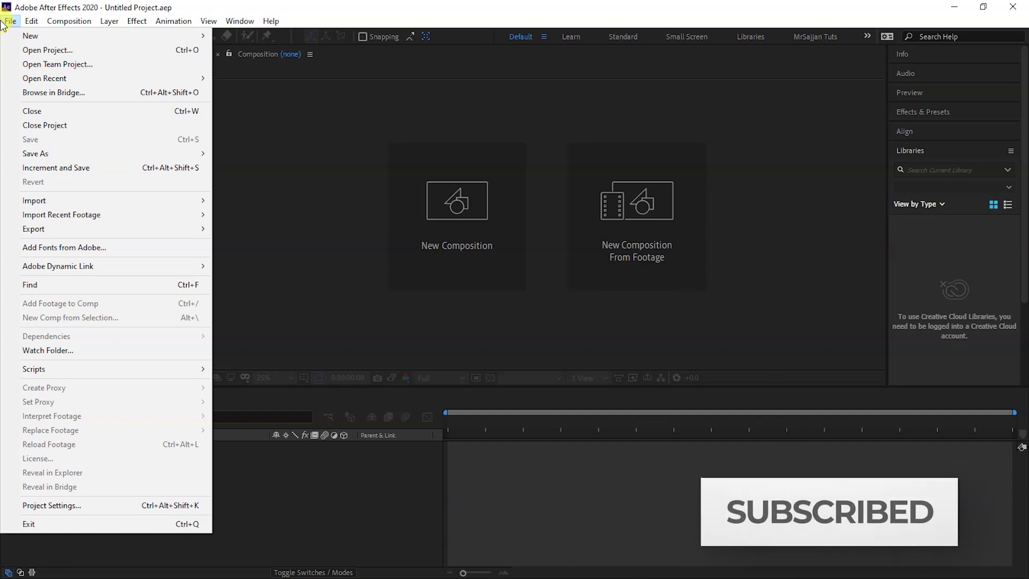
mouse_move(94, 23)
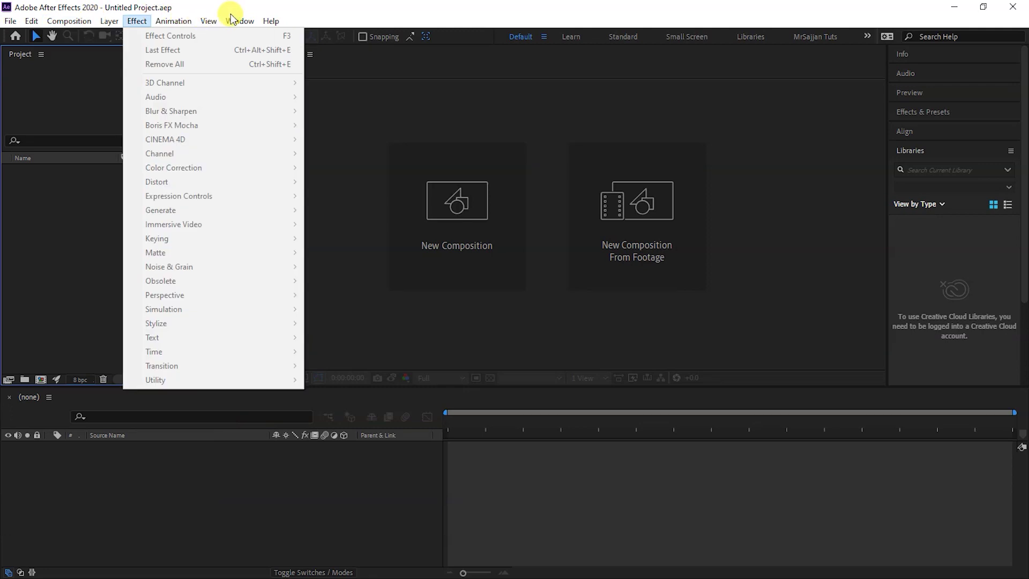
mouse_move(146, 23)
left_click(73, 204)
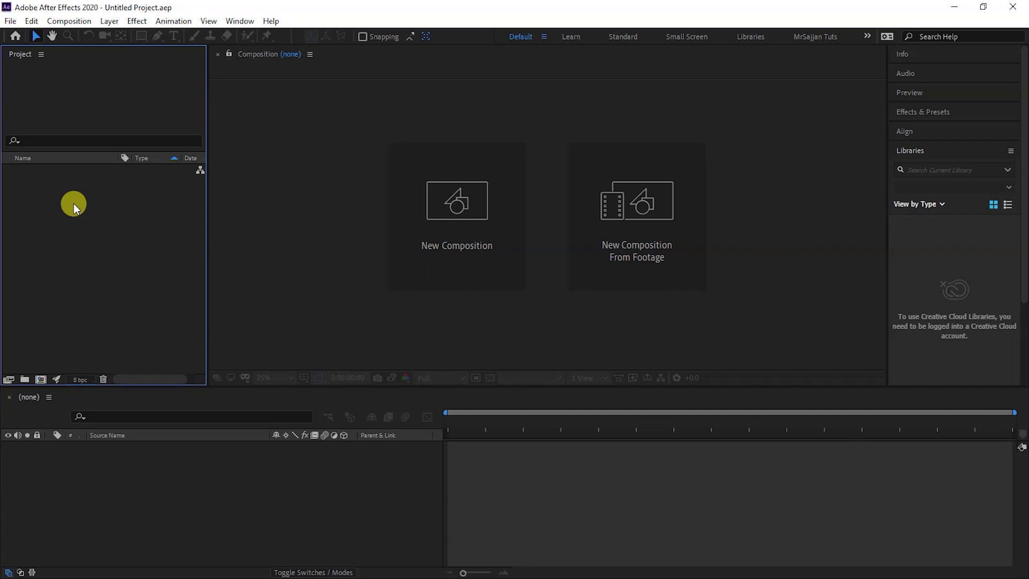
In the Display preferences, set Motion Path to All Keyframes and confirm with OK
left_click(10, 21)
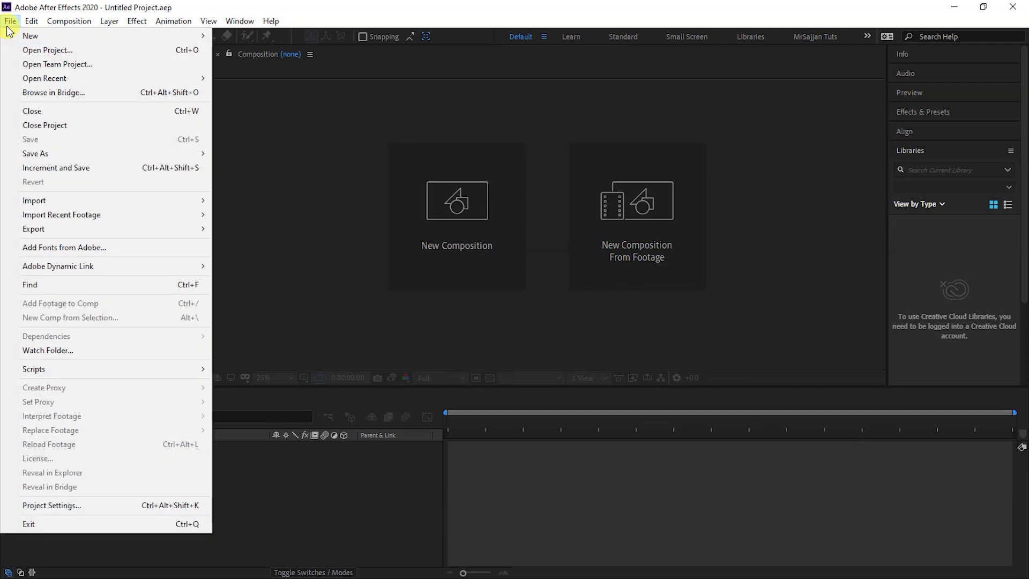
mouse_move(22, 21)
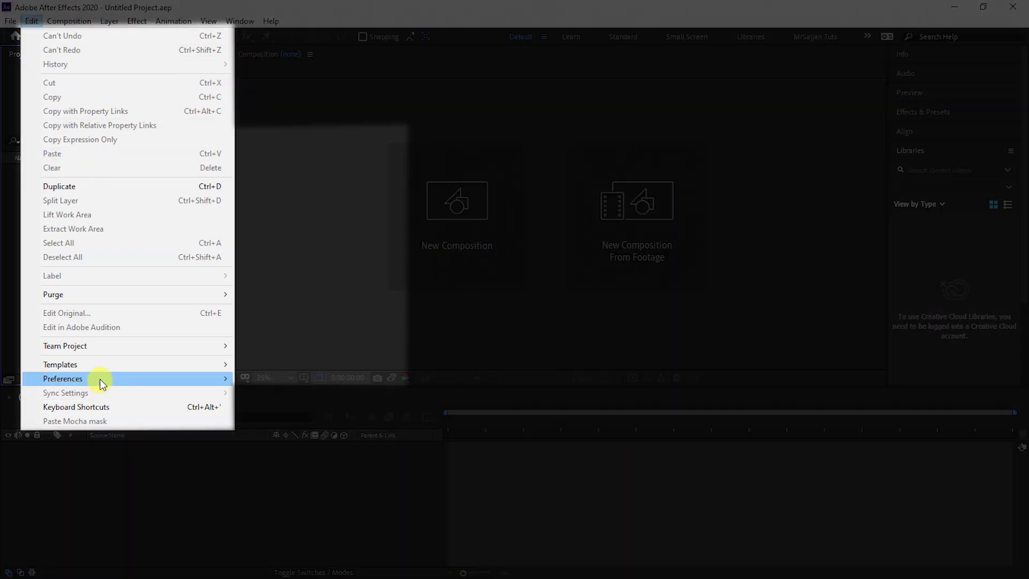
mouse_move(100, 378)
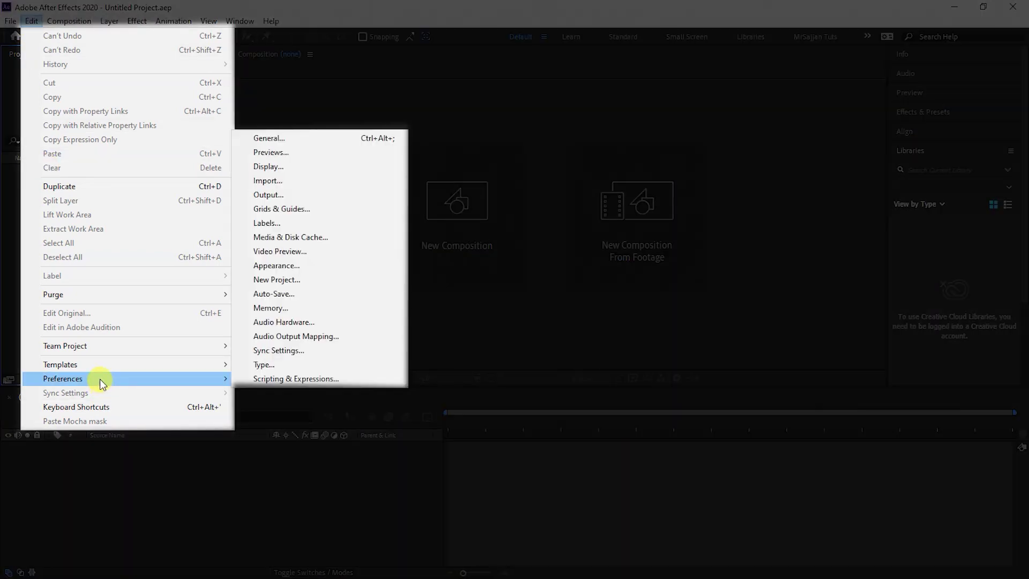
left_click(282, 139)
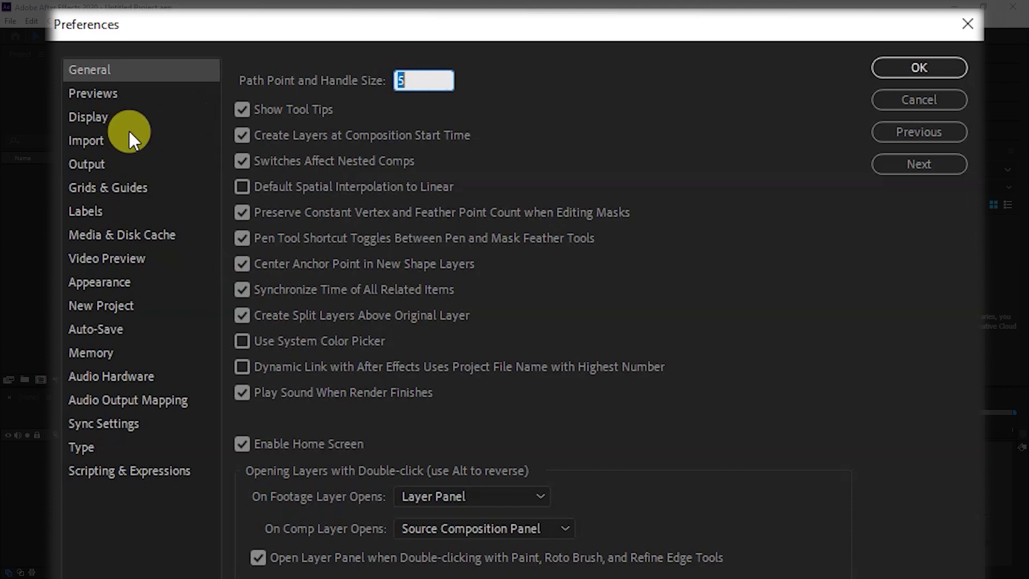
left_click(101, 128)
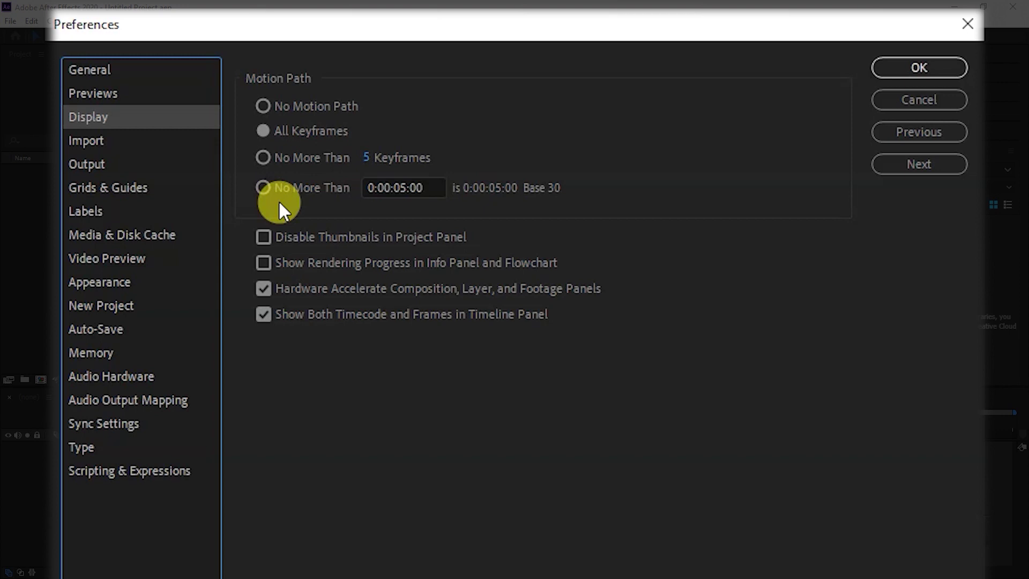
left_click(271, 132)
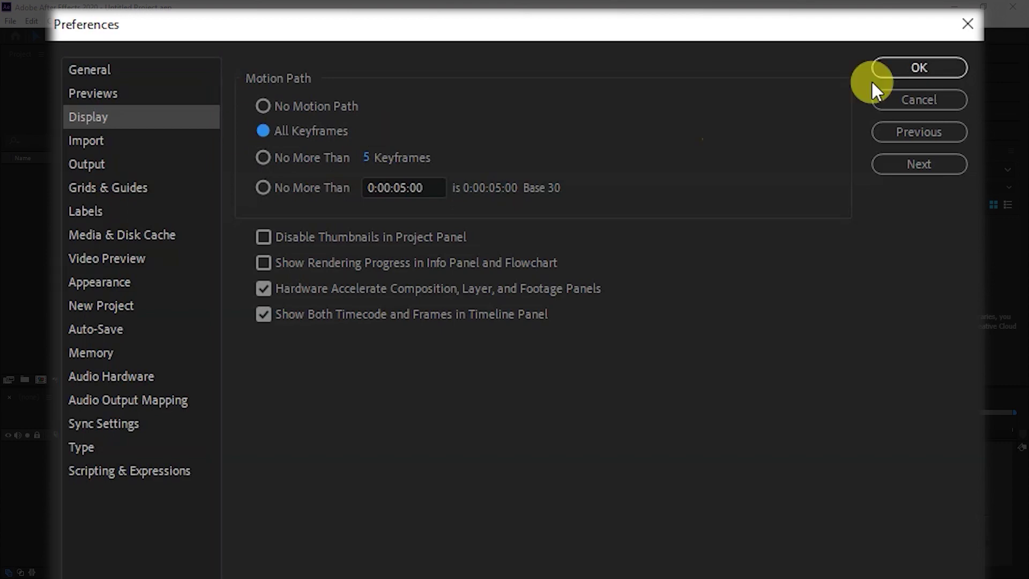
left_click(908, 65)
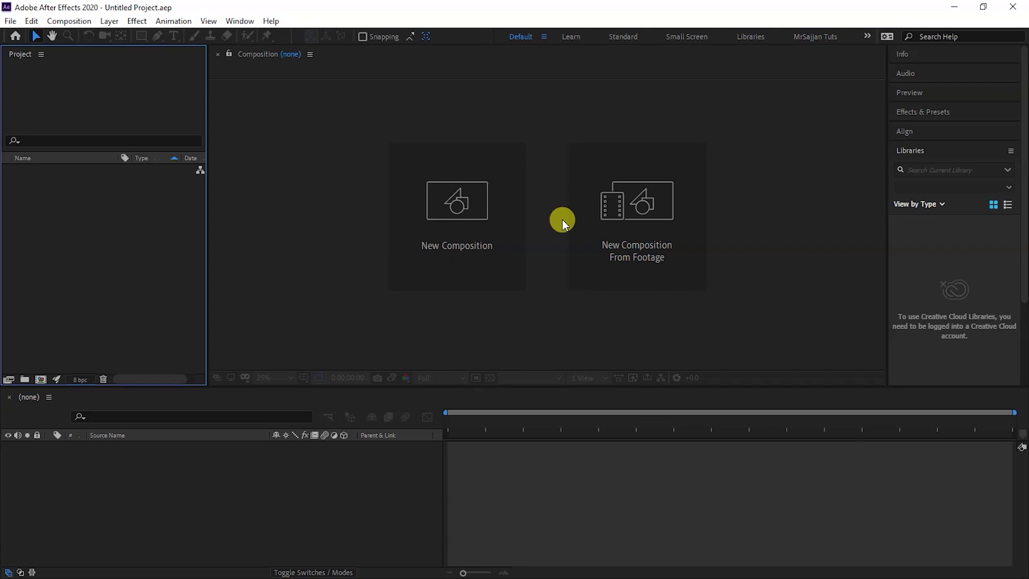
left_click(526, 88)
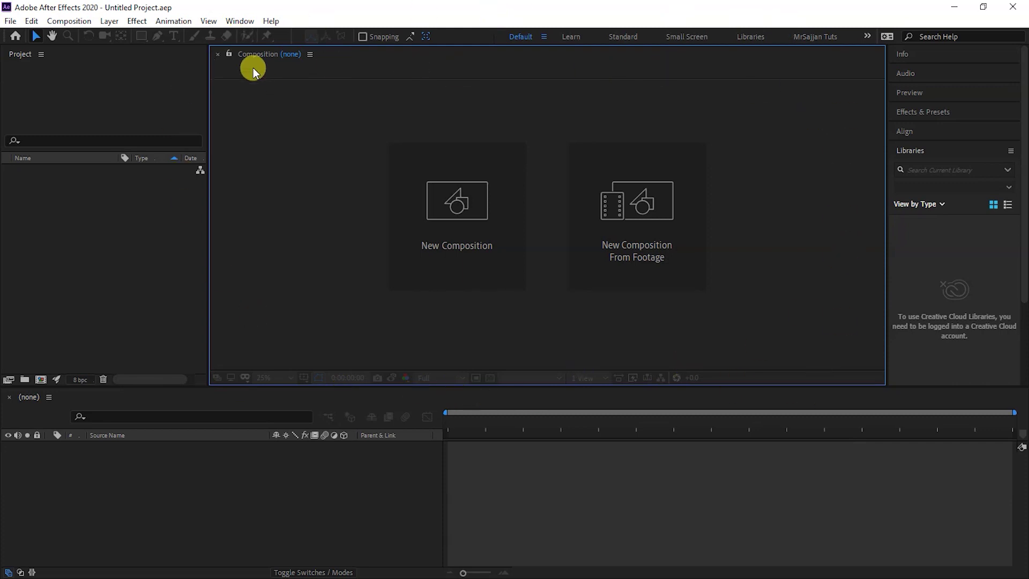
left_click(109, 87)
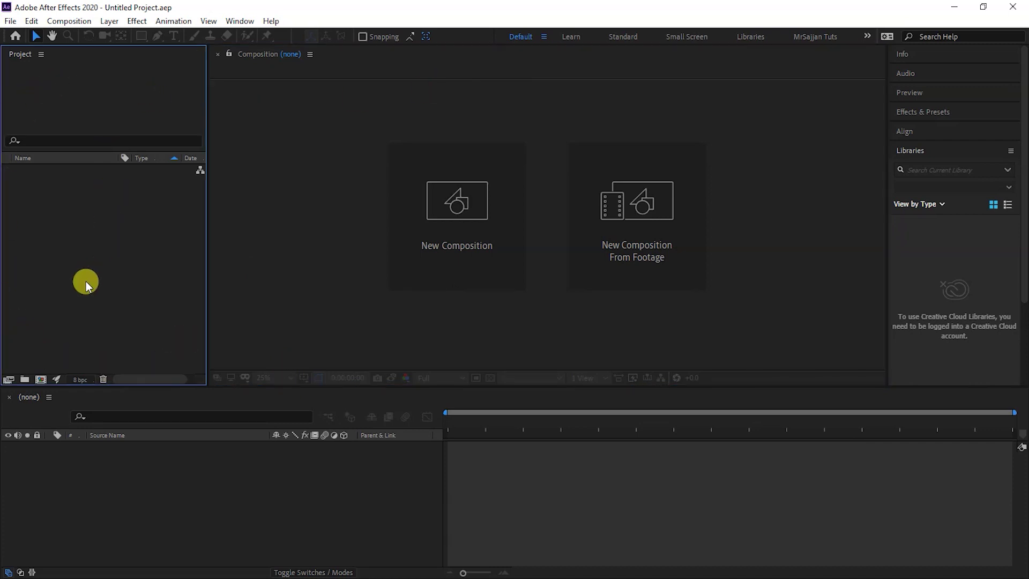
left_click(284, 493)
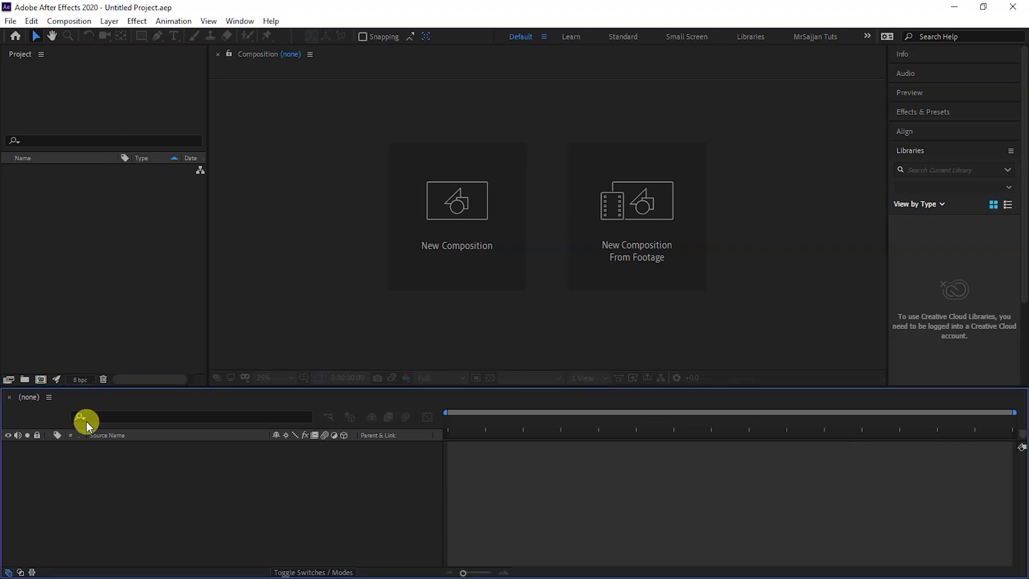
left_click(996, 56)
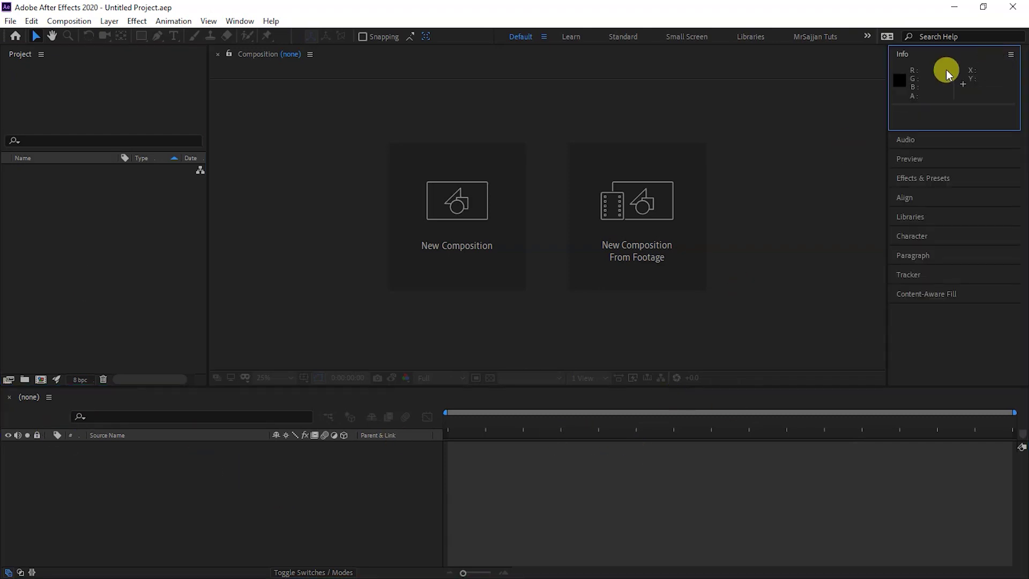
left_click(939, 142)
left_click(919, 287)
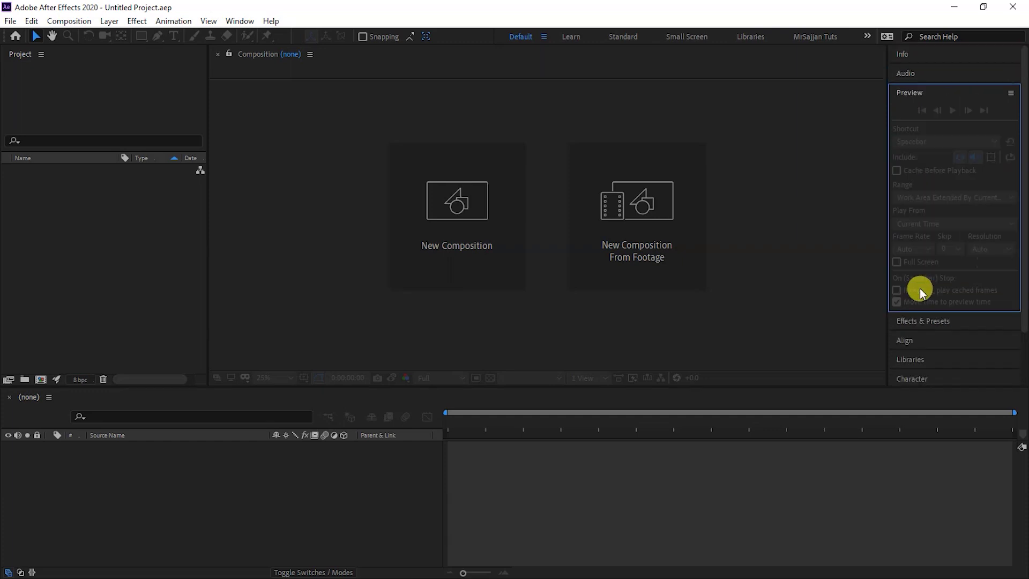
left_click(924, 321)
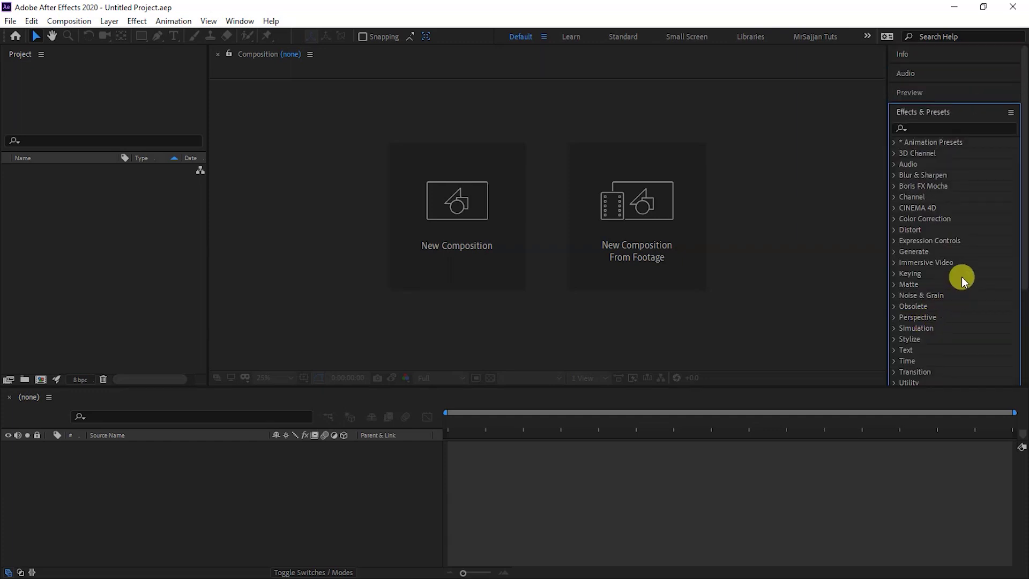
scroll(956, 300, "down", 3)
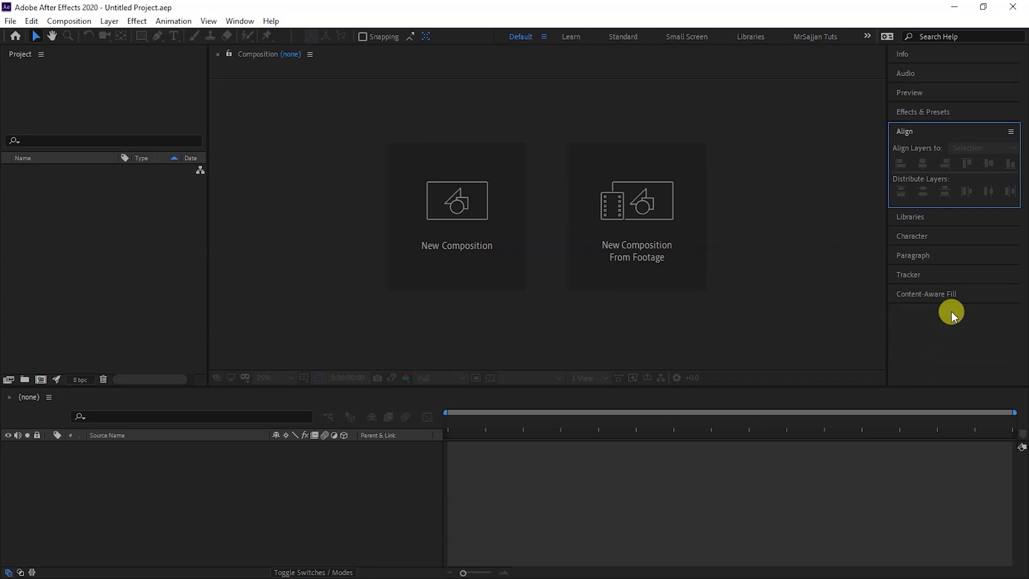
left_click(938, 217)
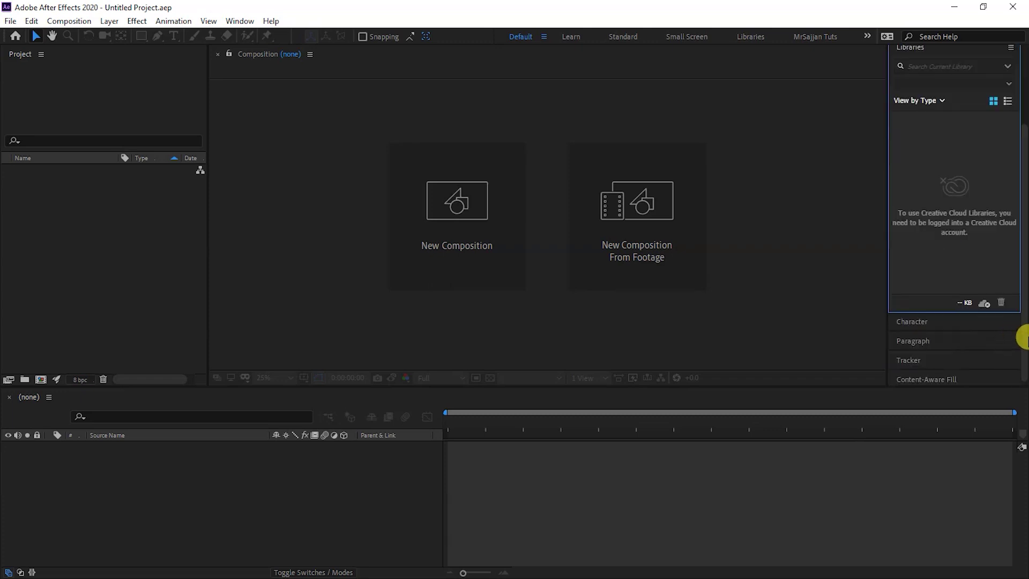
scroll(1015, 341, "up", 3)
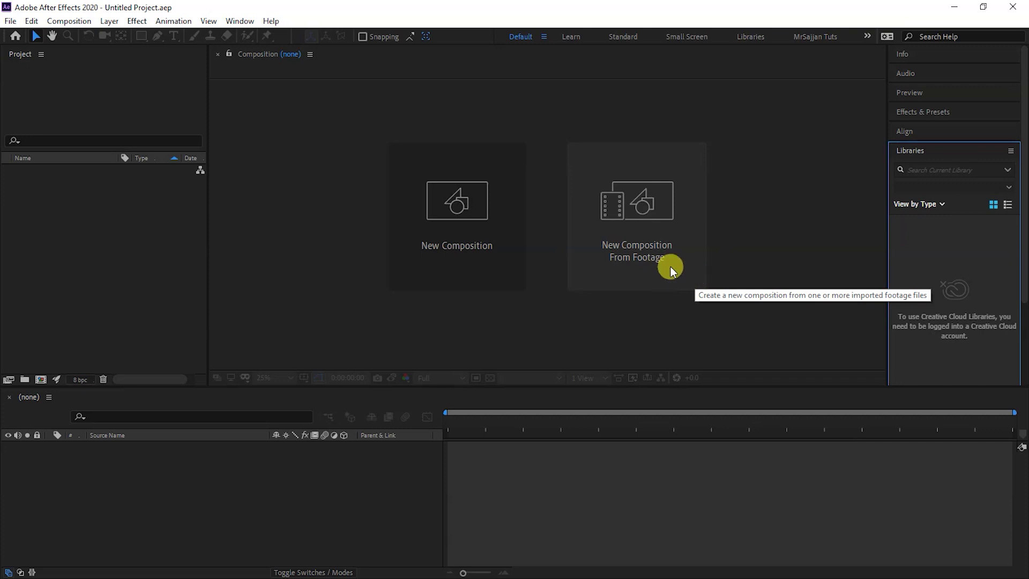
Switch to the tutorial's custom workspace, enlarge the Move Anchor Point panel, and show Effect Controls
left_click(824, 41)
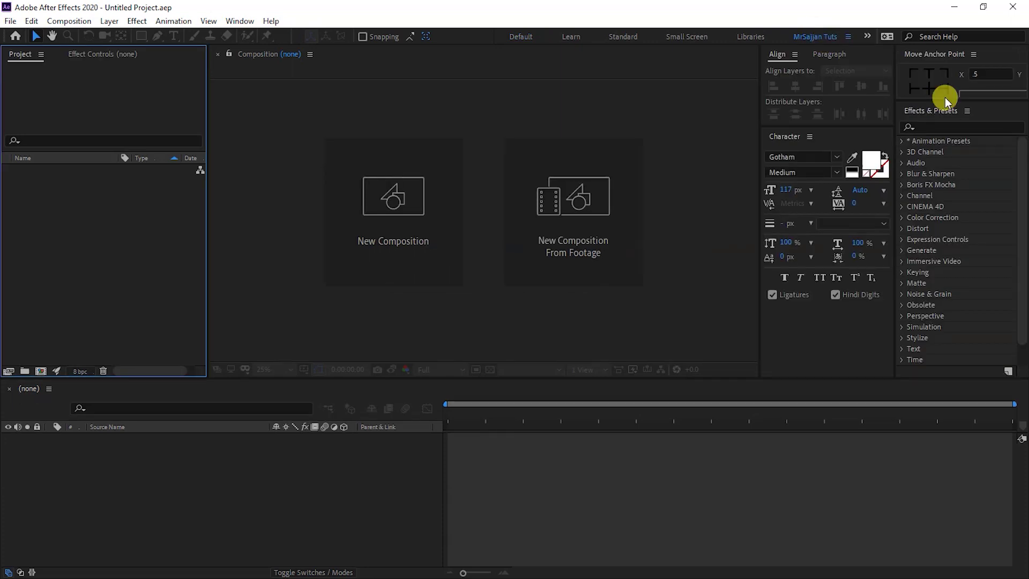
left_click_drag(945, 102, 950, 130)
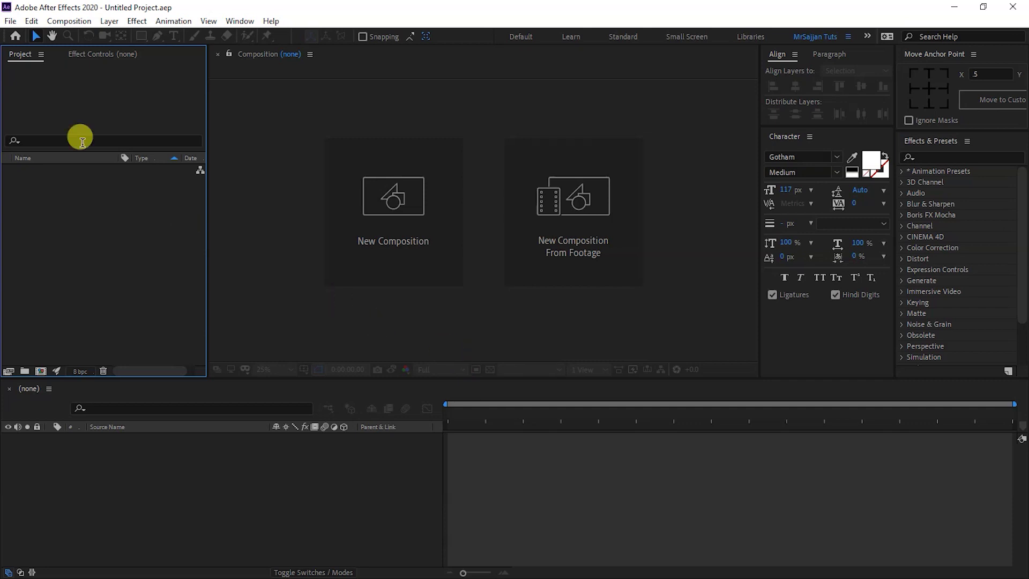
left_click(111, 59)
Focus the Project, Timeline, Composition and Align panels, then switch to the Default workspace
left_click(20, 55)
left_click(287, 507)
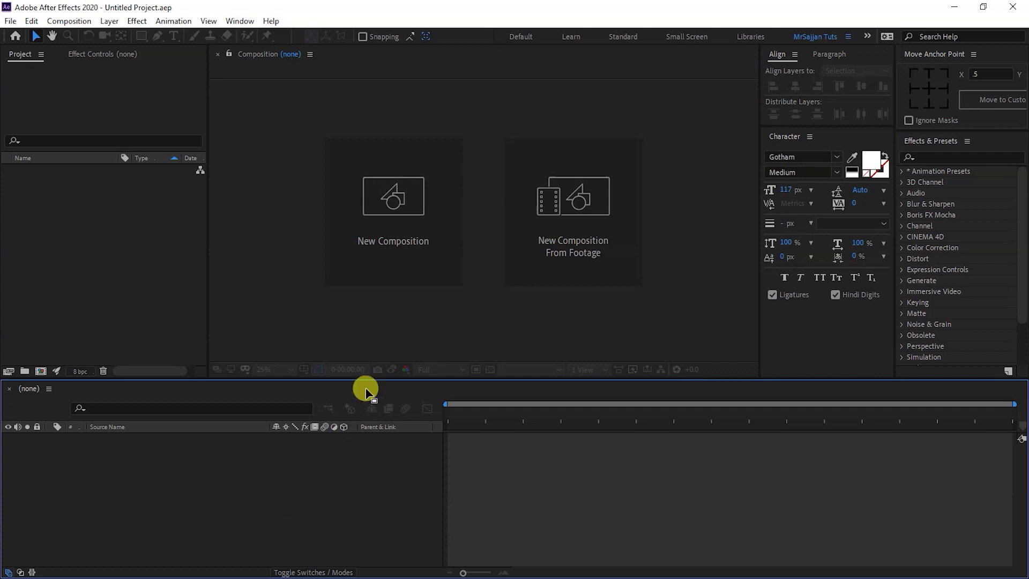
left_click(419, 316)
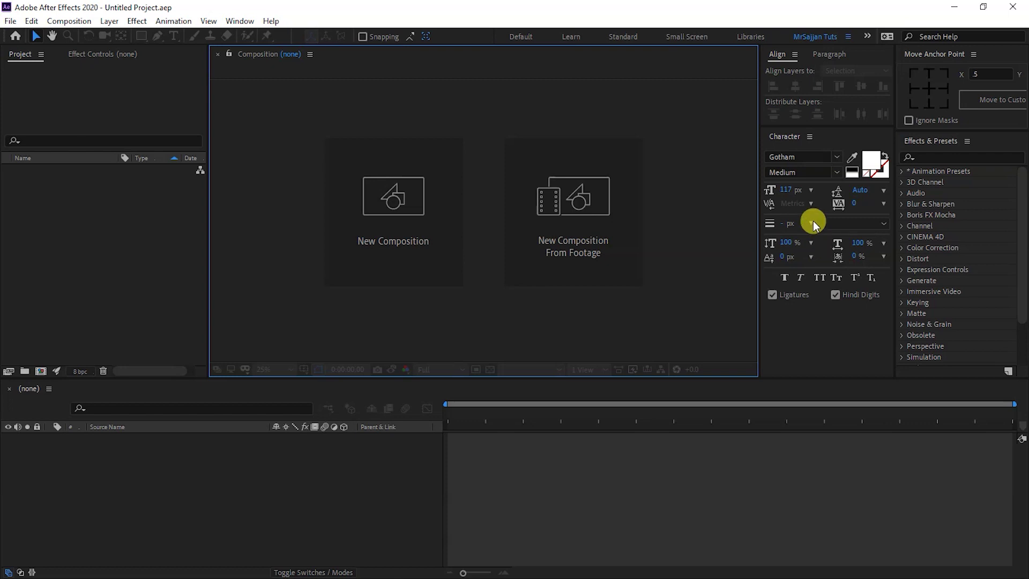
left_click(820, 53)
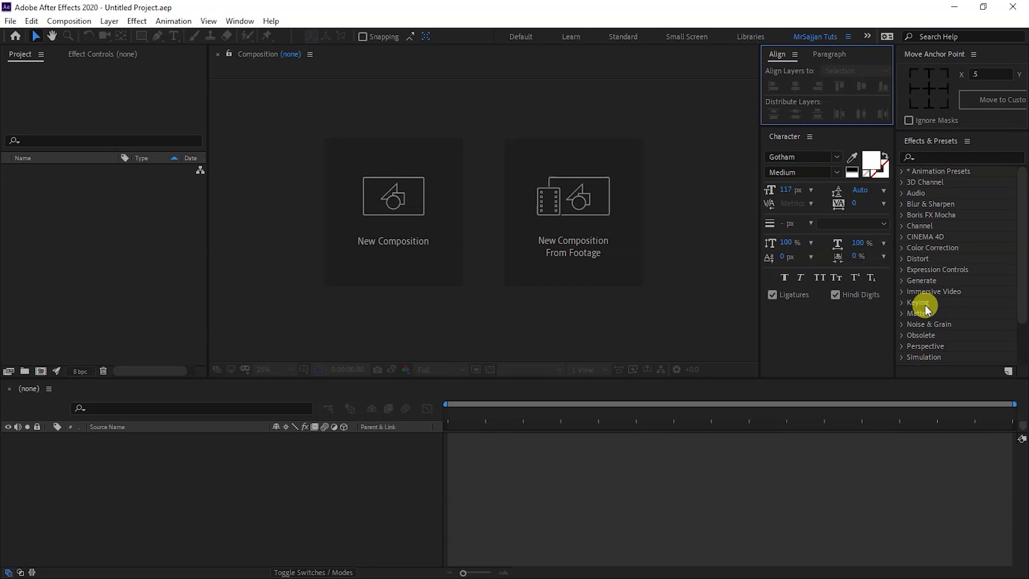
left_click(523, 38)
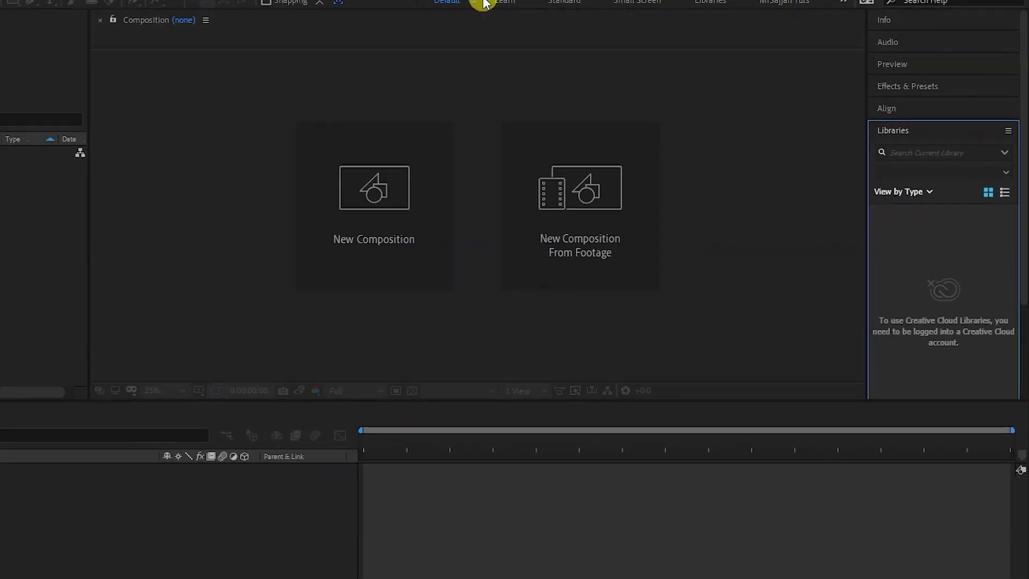
Close the Libraries, Content-Aware Fill and Tracker panels
right_click(837, 59)
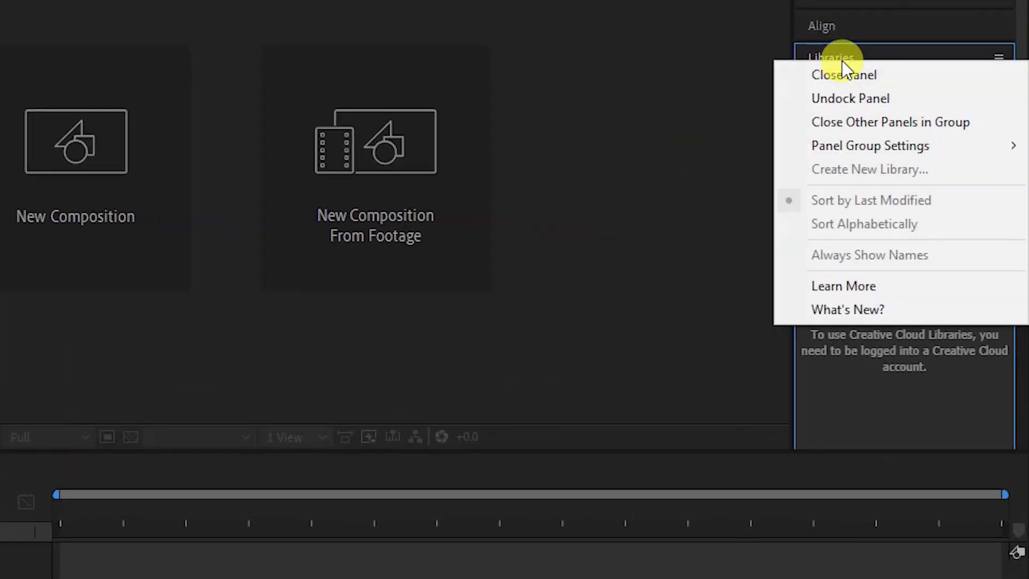
left_click(856, 76)
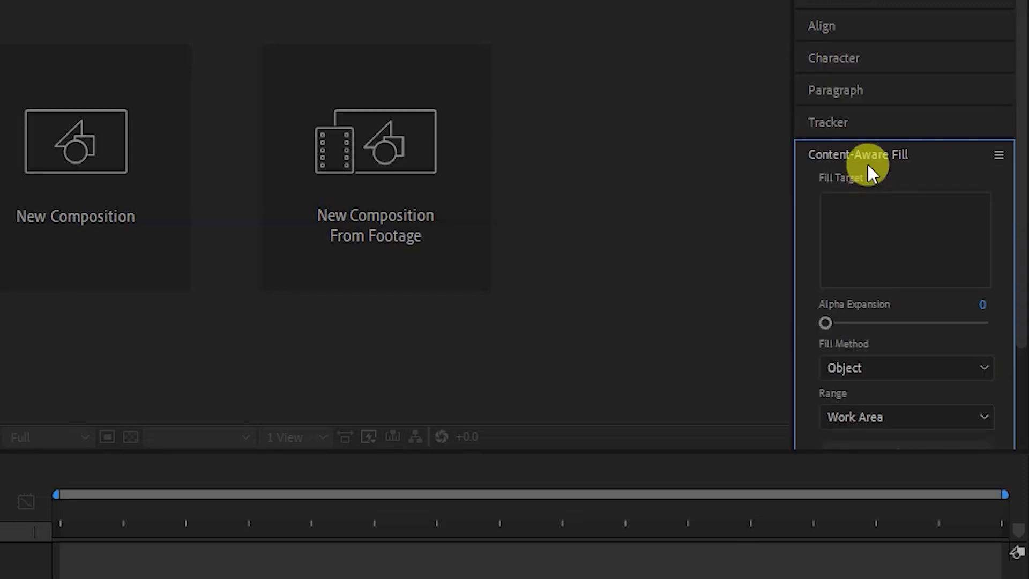
right_click(867, 162)
left_click(886, 171)
right_click(837, 127)
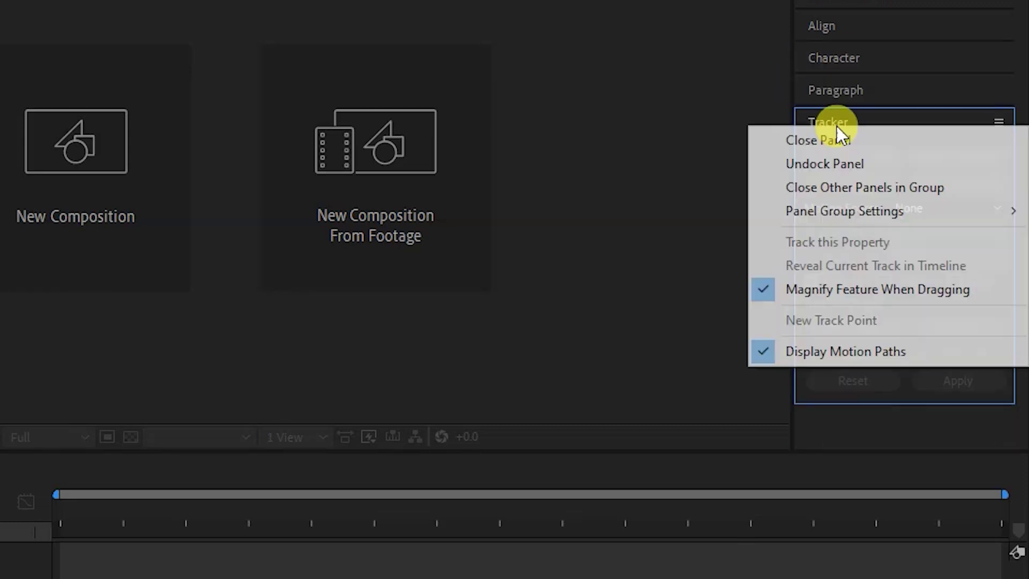
left_click(839, 138)
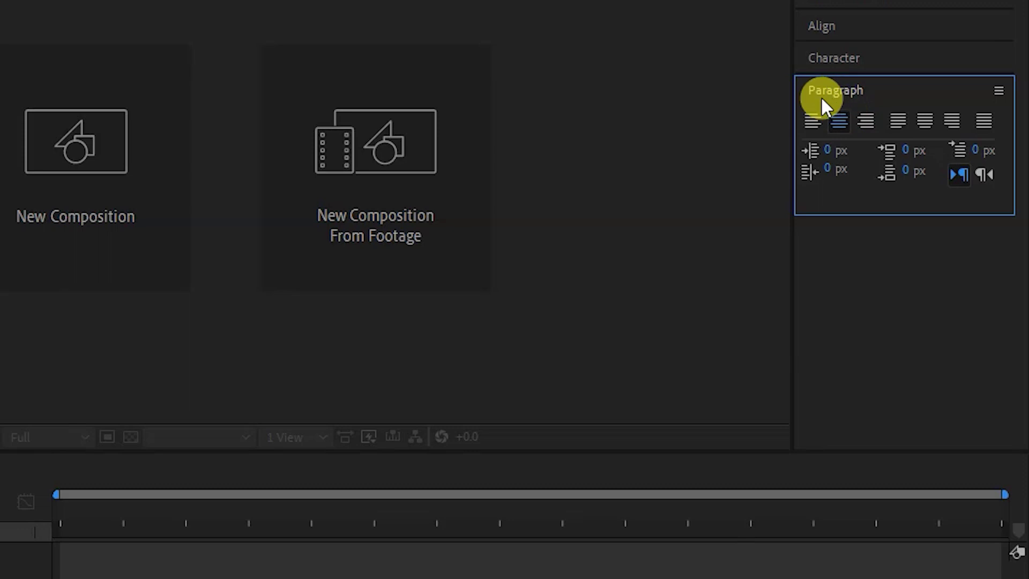
Expand the Character, Align, Effects & Presets and Preview panels in the right column
left_click(832, 59)
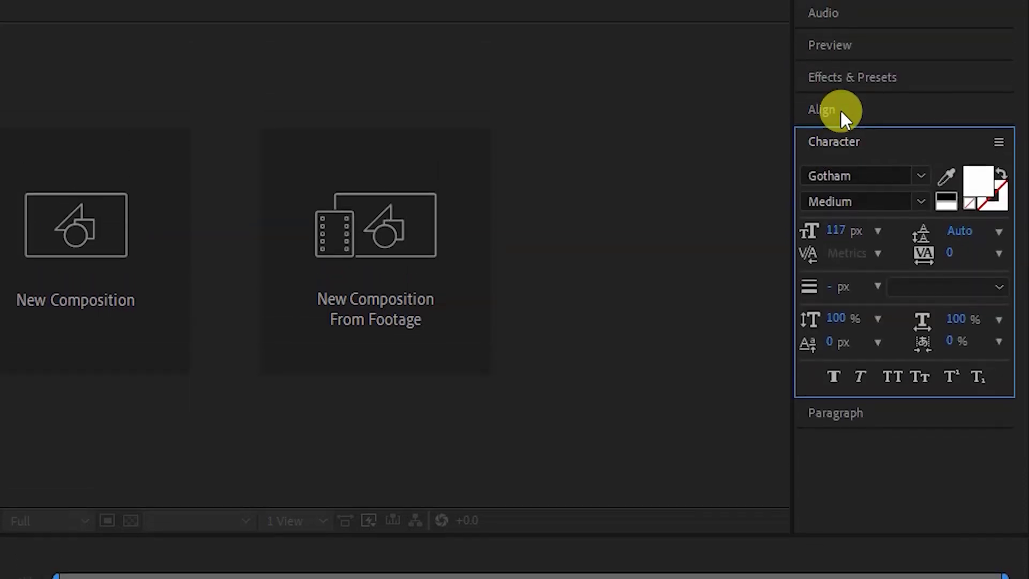
left_click(839, 110)
left_click(852, 81)
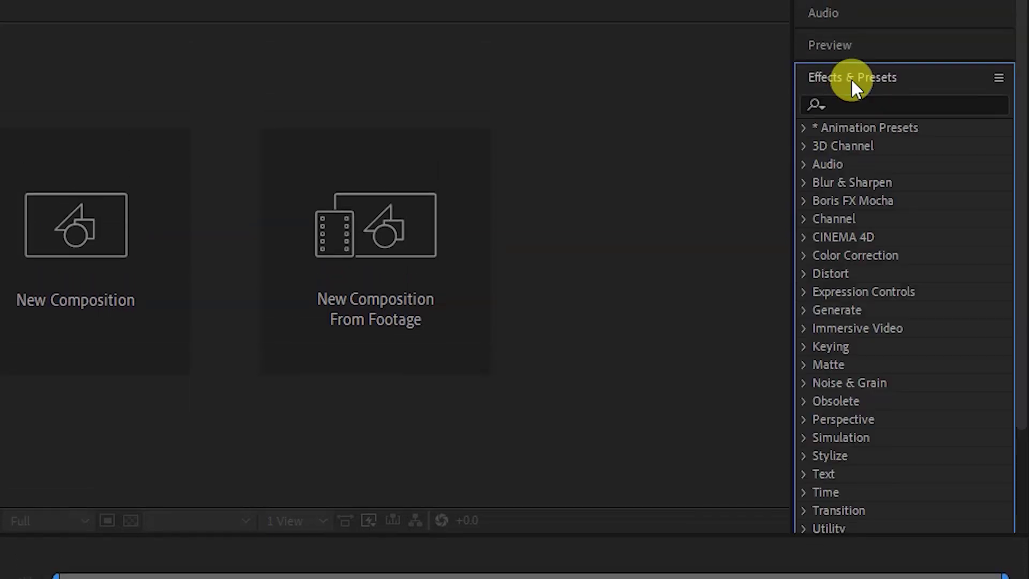
left_click(837, 47)
Close the Preview, Audio and Info panels, leaving the Align panel expanded
right_click(839, 50)
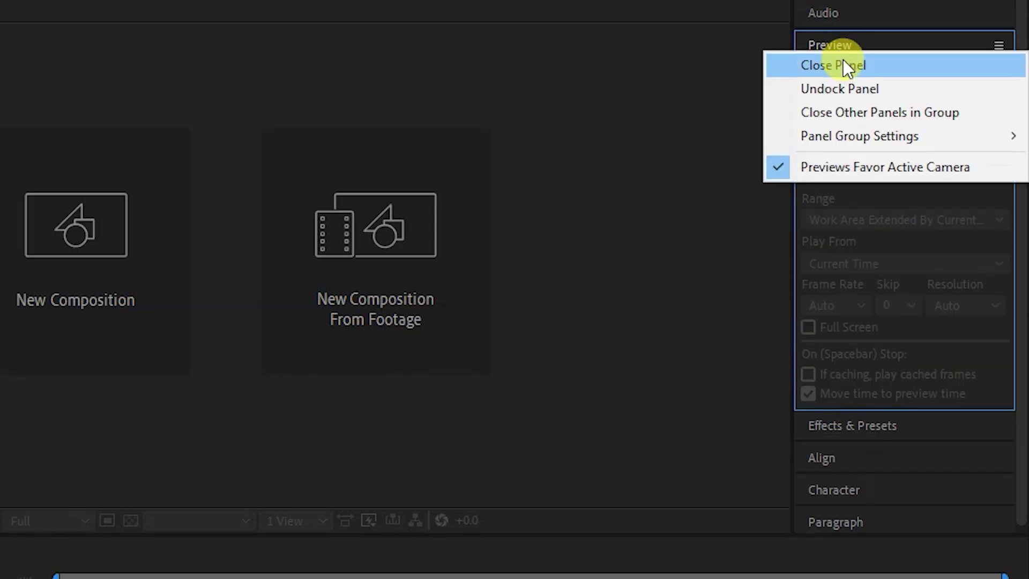
left_click(845, 66)
right_click(831, 16)
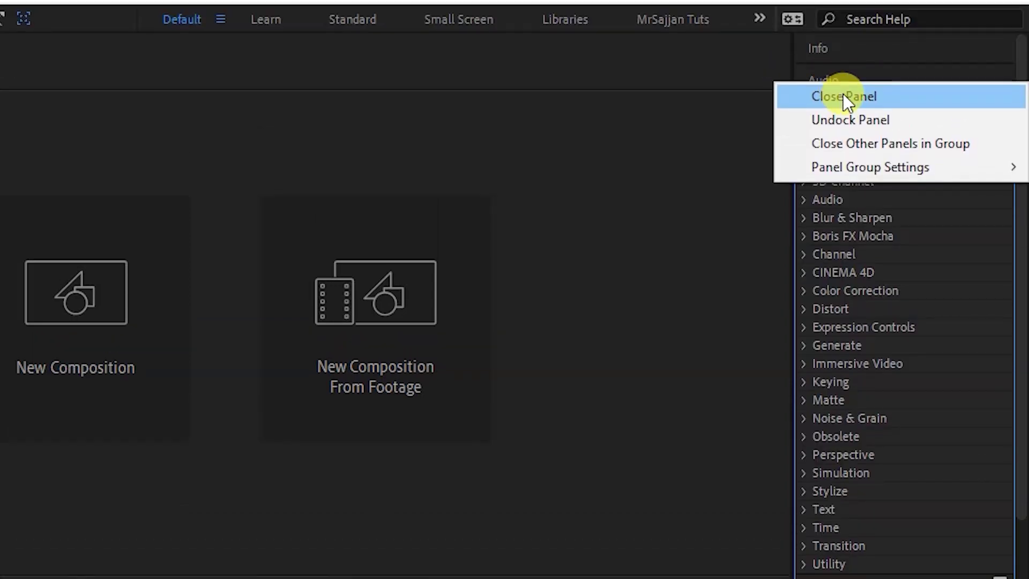
left_click(844, 94)
right_click(851, 45)
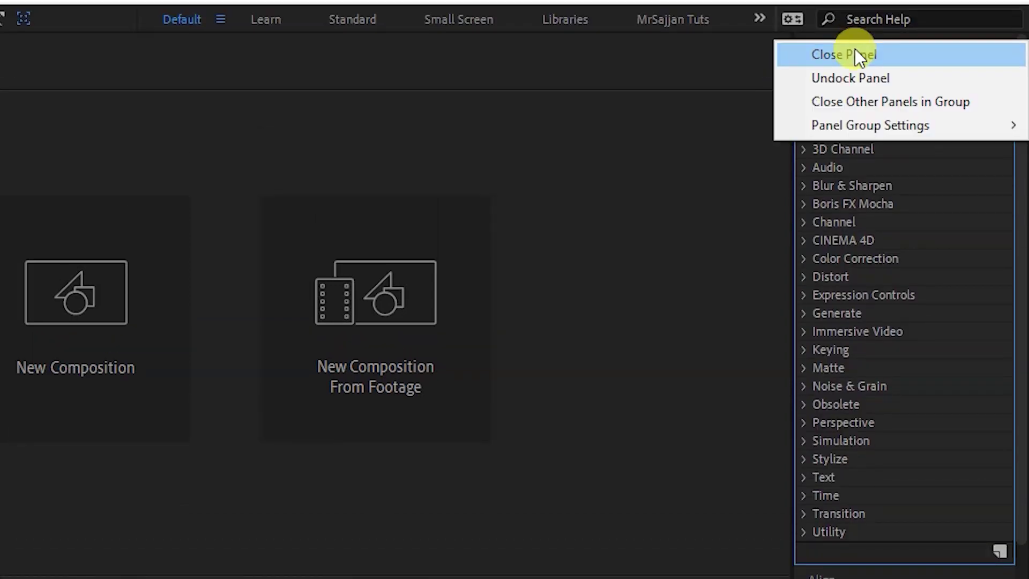
left_click(855, 52)
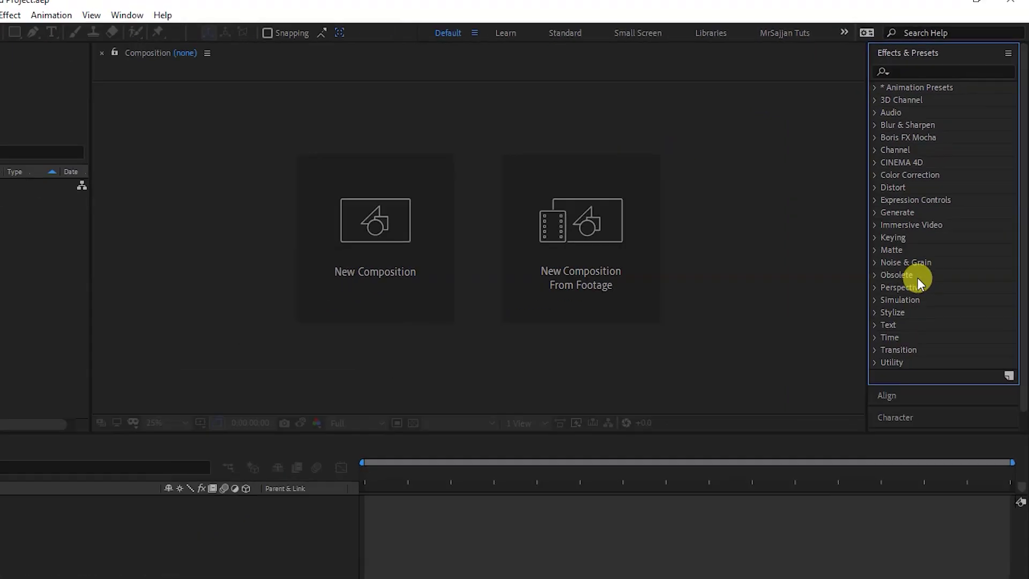
left_click(917, 359)
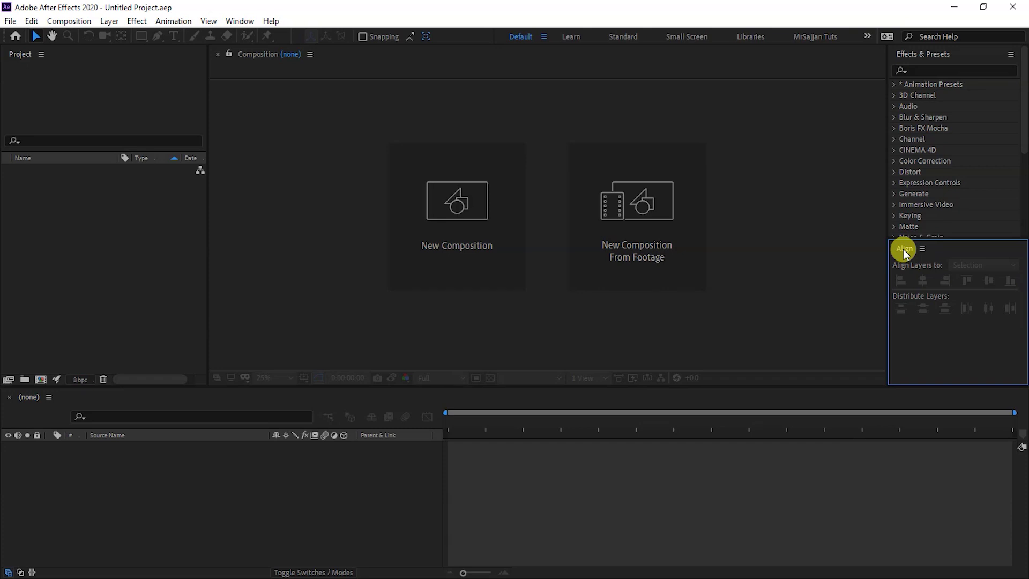
Give Align its own column, dock Paragraph and Character beneath it, and make Character taller
left_click_drag(903, 251, 876, 265)
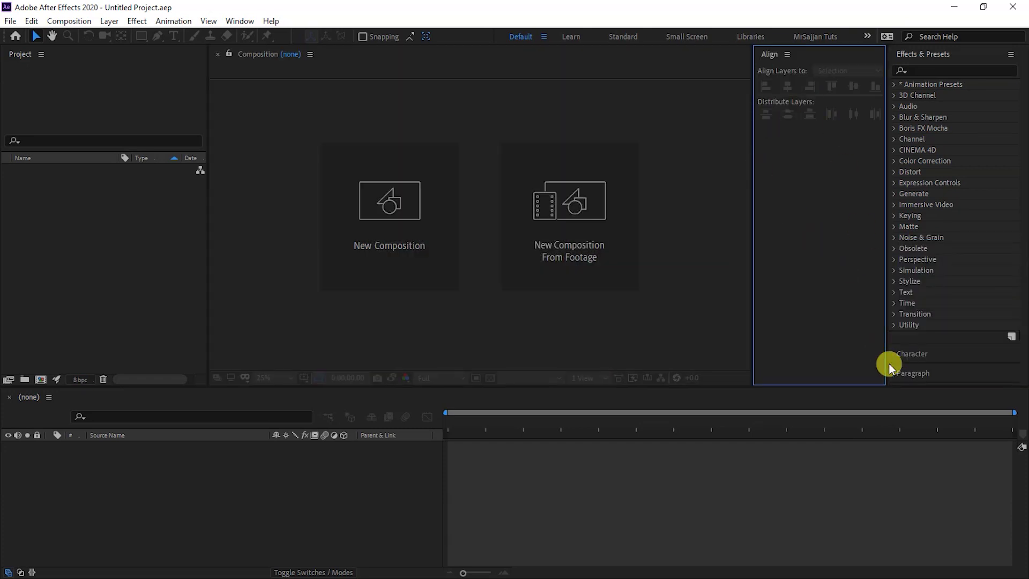
left_click_drag(911, 373, 810, 370)
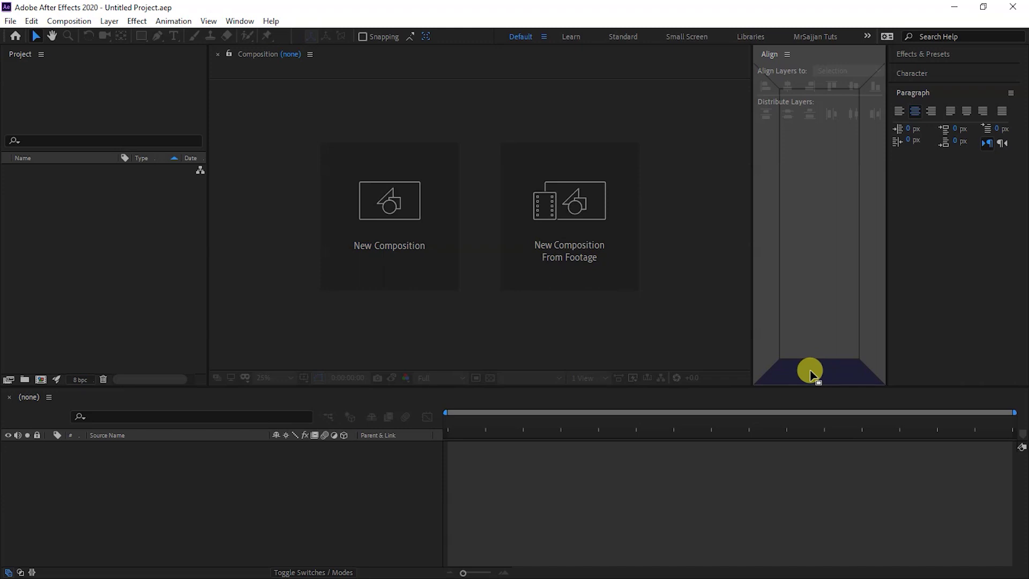
mouse_move(810, 370)
left_mouse_down()
mouse_move(863, 347)
mouse_move(839, 362)
left_mouse_up()
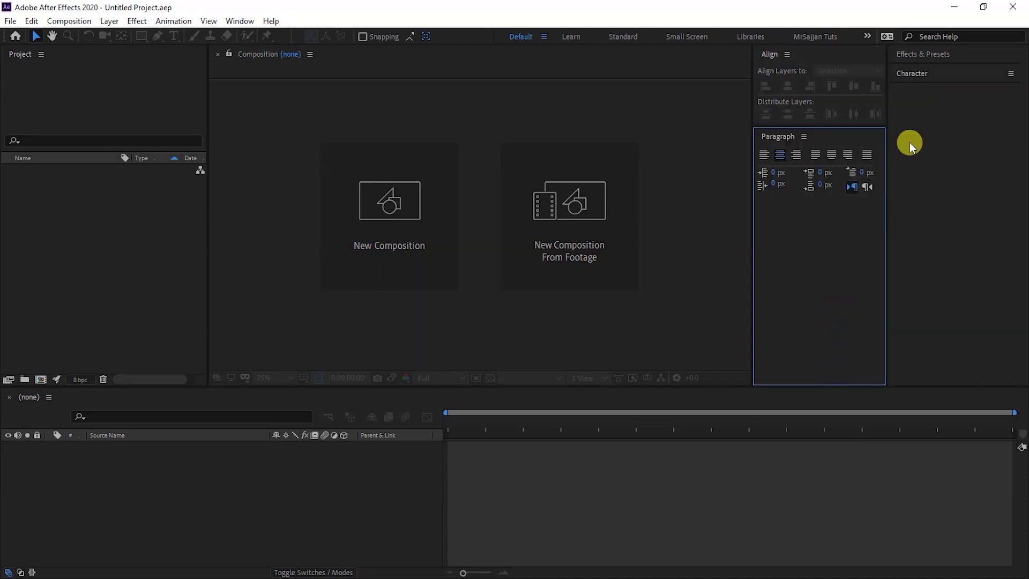
left_click_drag(916, 74, 813, 368)
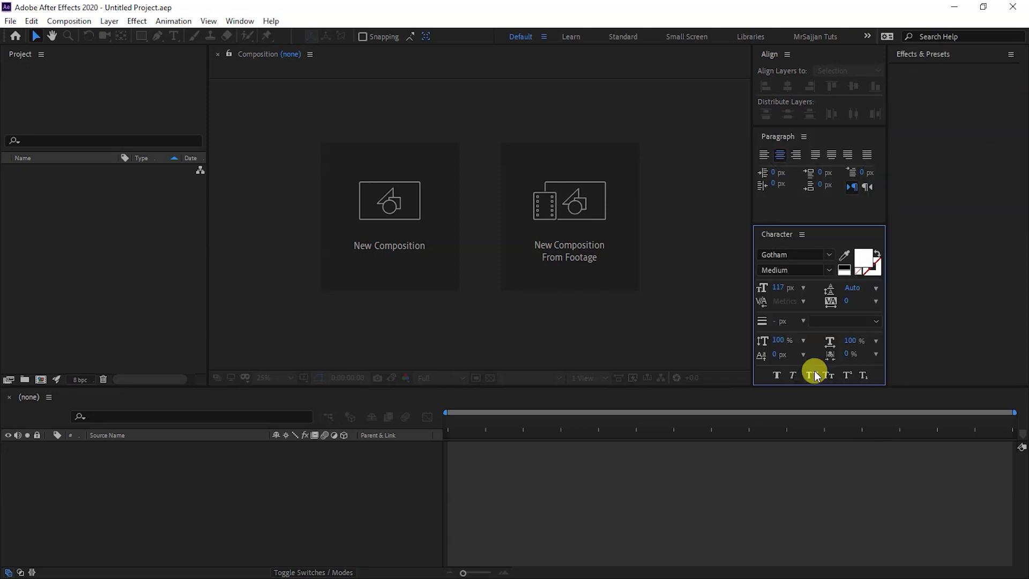
left_click_drag(785, 225, 782, 207)
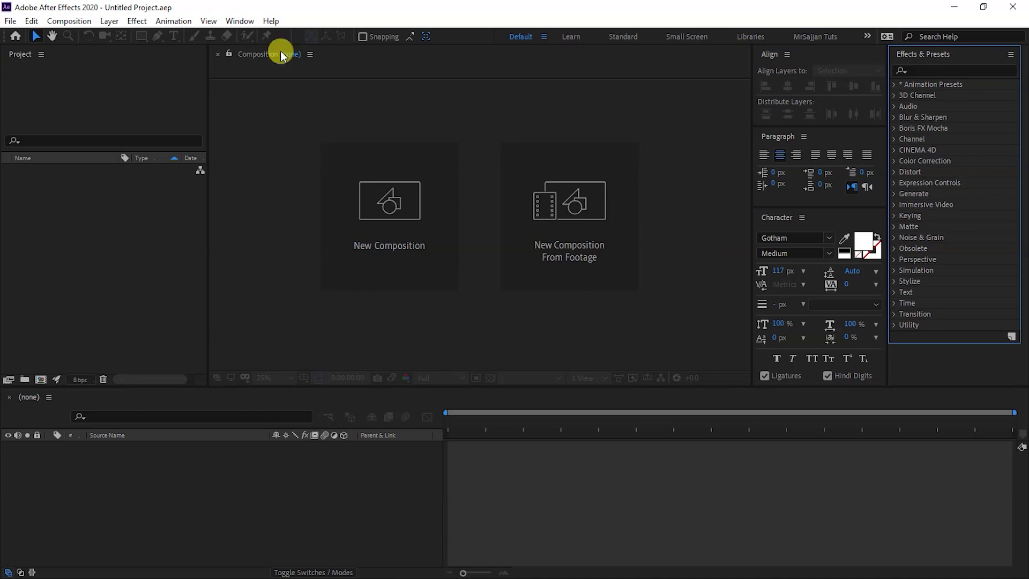
Add the Effect Controls panel from the Window menu, then bring the Project tab back to front
left_click(241, 22)
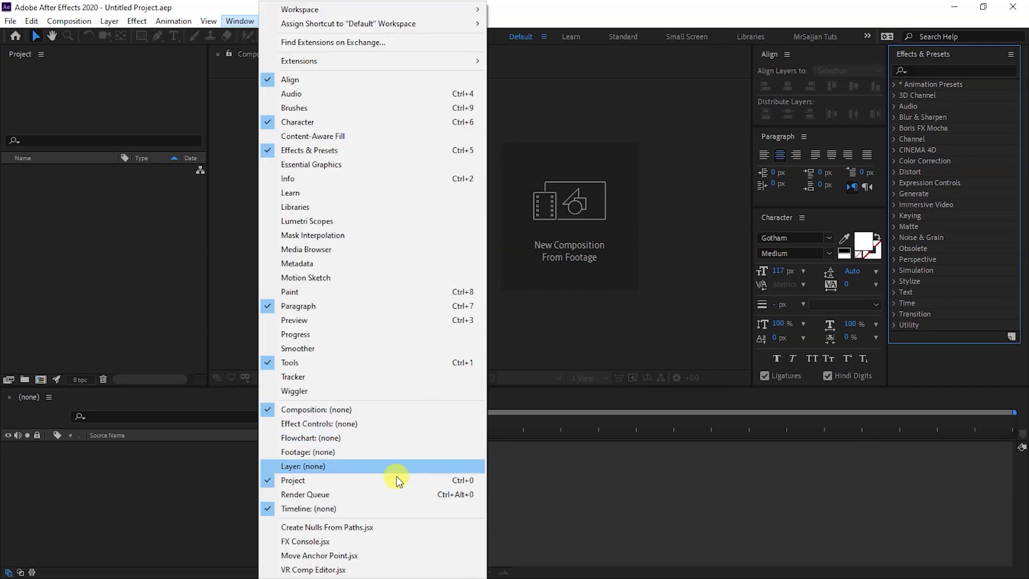
left_click(307, 424)
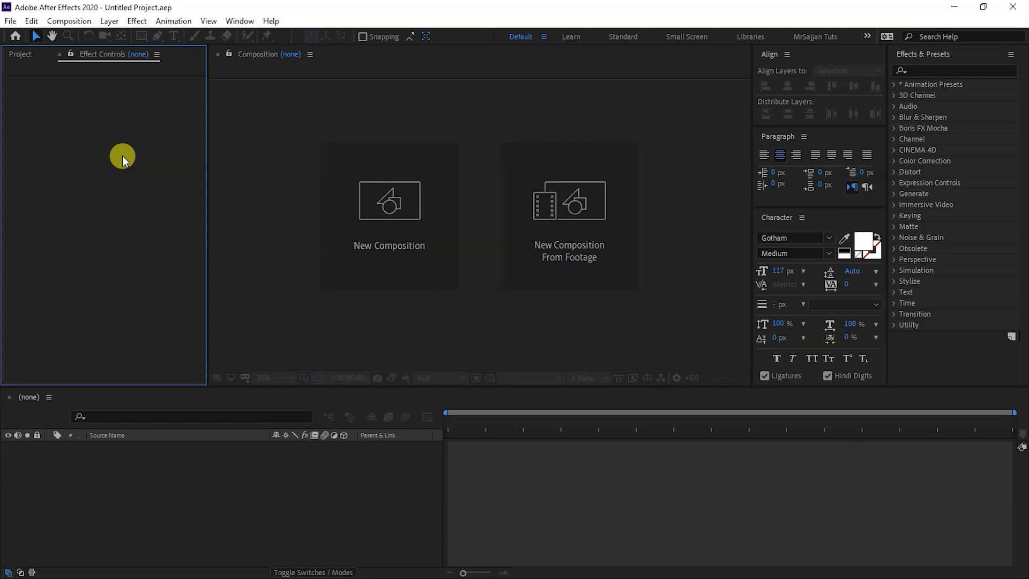
left_click(19, 53)
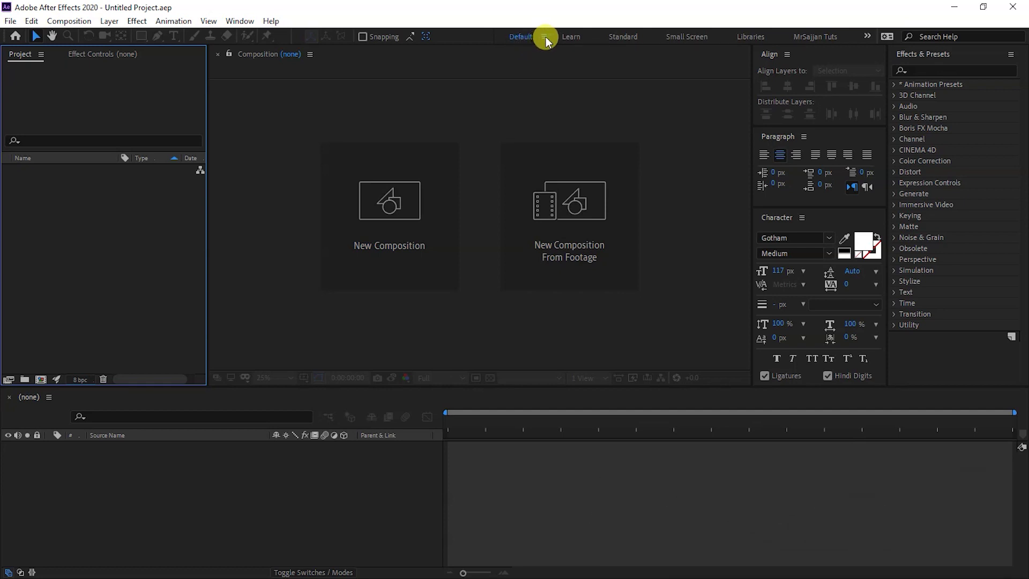
Use Save as New Workspace from the workspace menu, naming the layout 'MyClass'
left_click(544, 37)
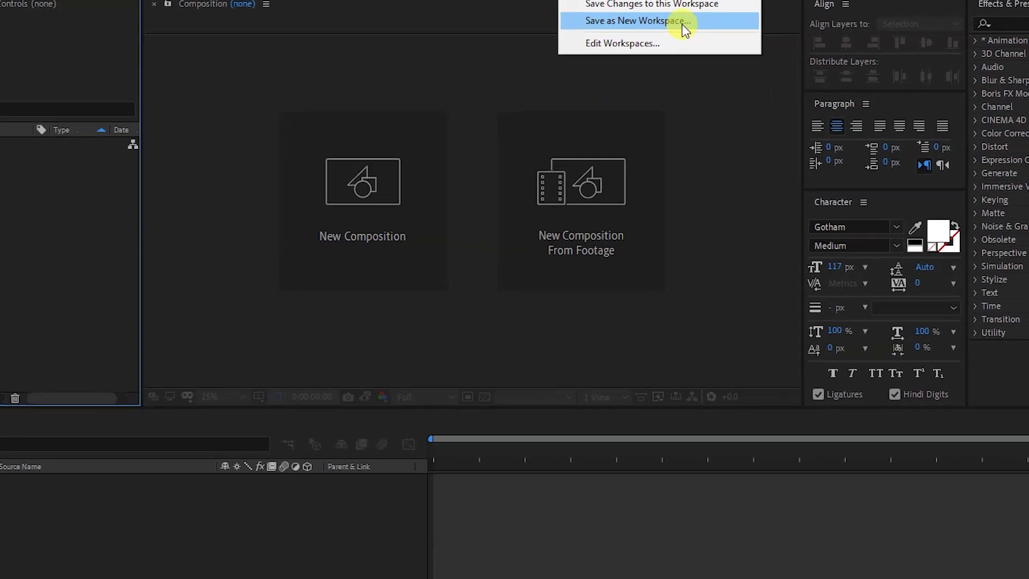
left_click(651, 70)
left_click(572, 282)
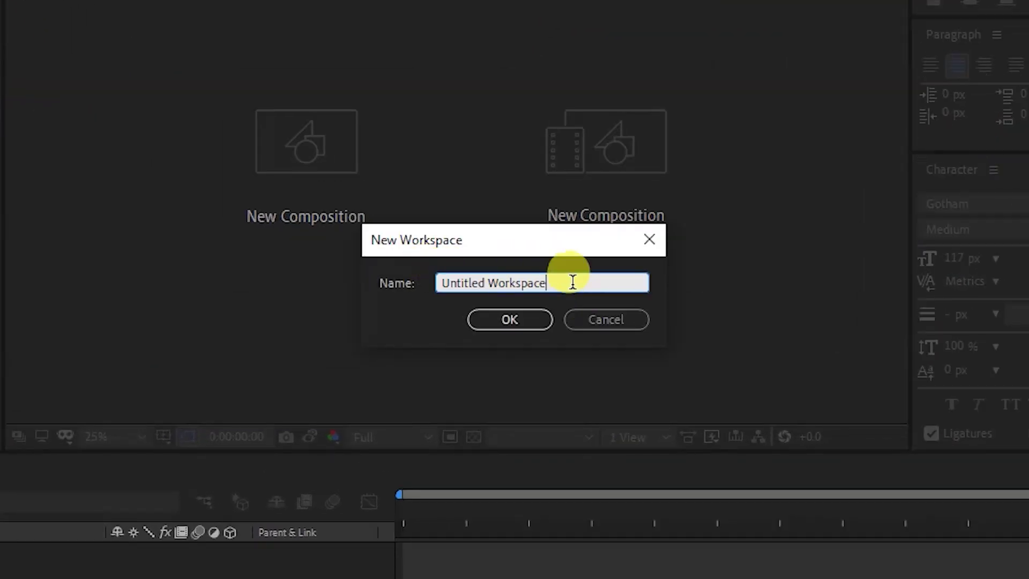
key("ctrl+a")
type("My ")
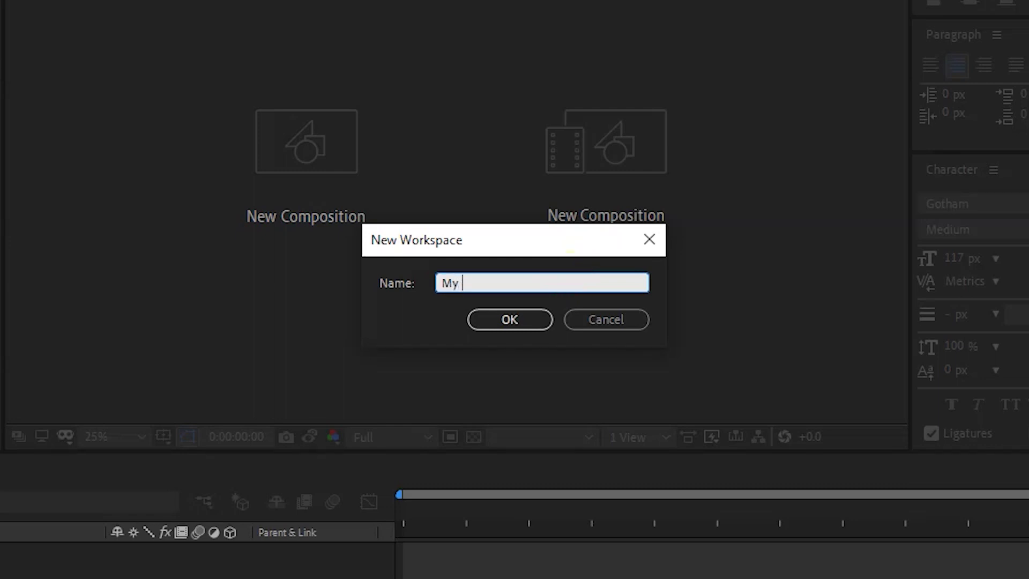
type("Class")
key("BackSpace")
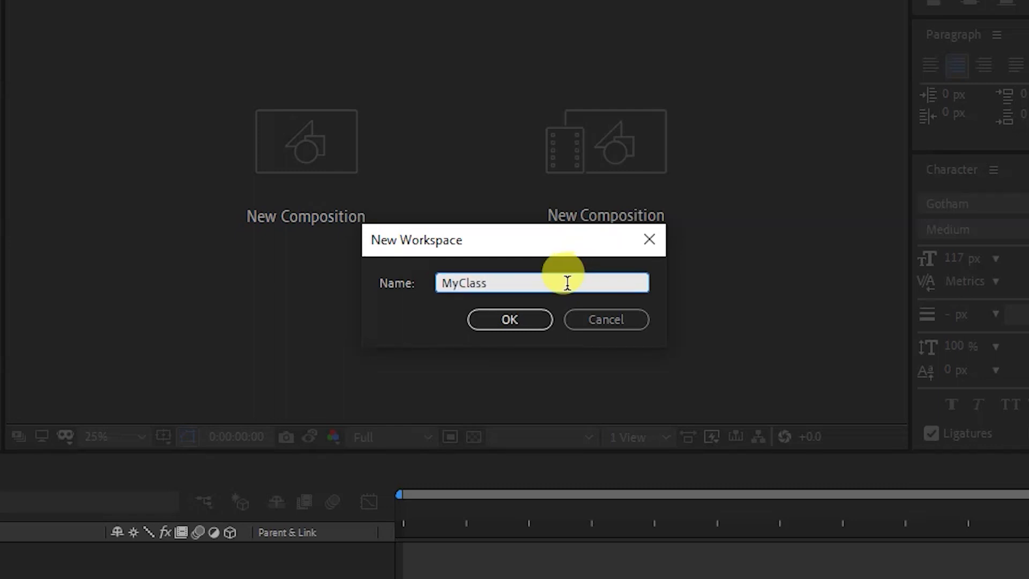
left_click(496, 274)
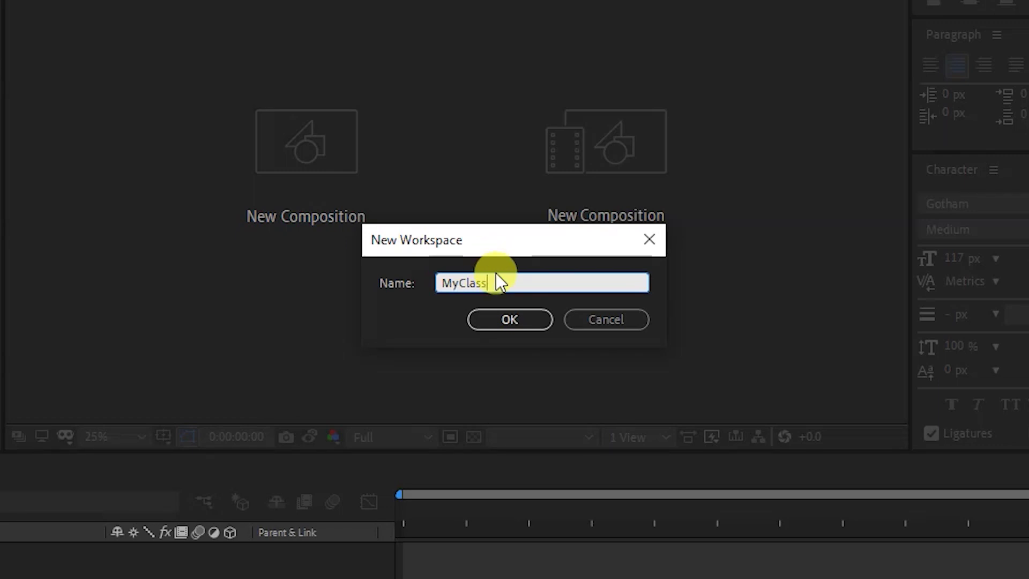
left_click(516, 319)
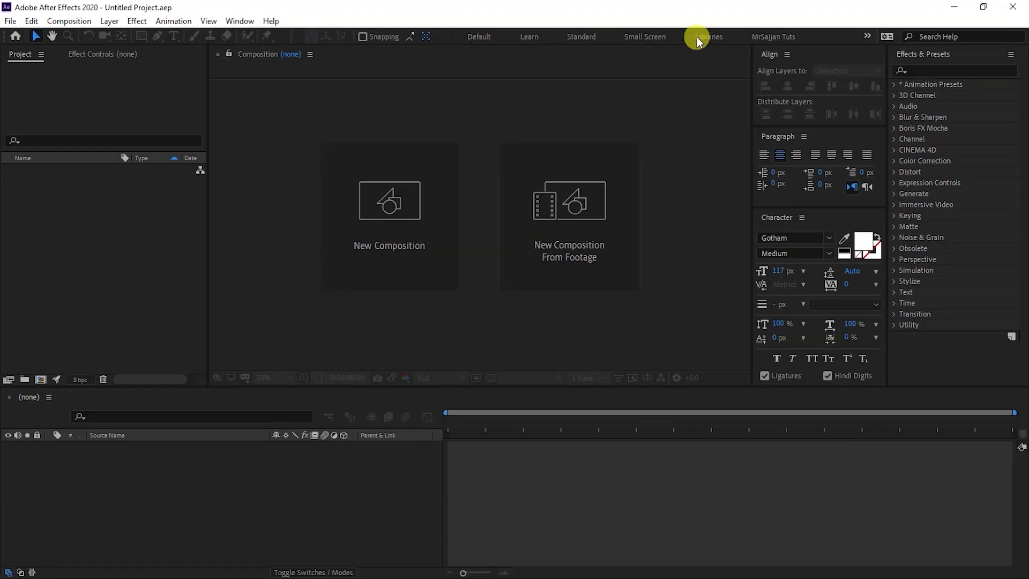
Cycle through MyClass, Standard and Small Screen workspaces, return to MyClass, and reopen the » workspace list
left_click(868, 35)
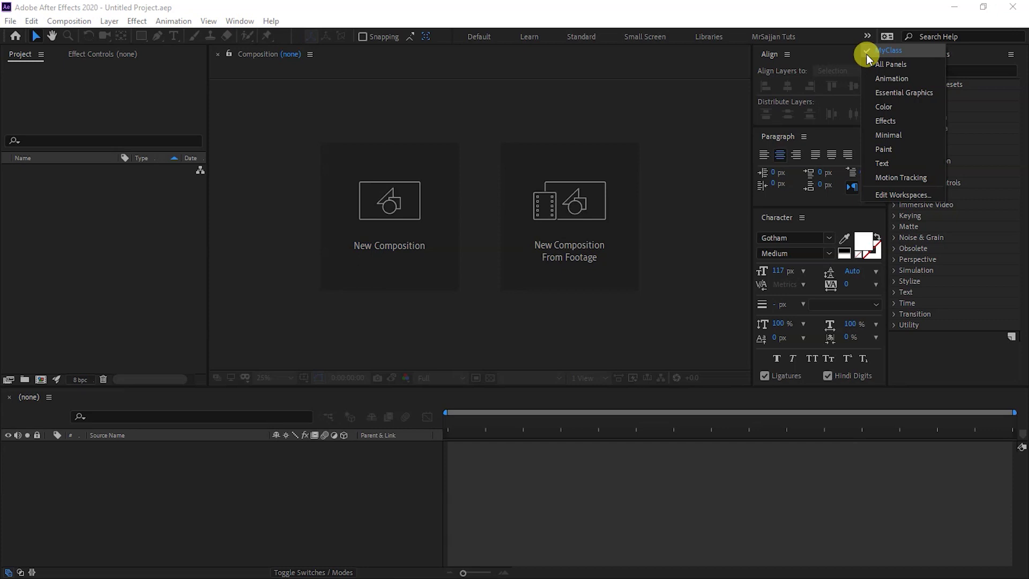
left_click(866, 54)
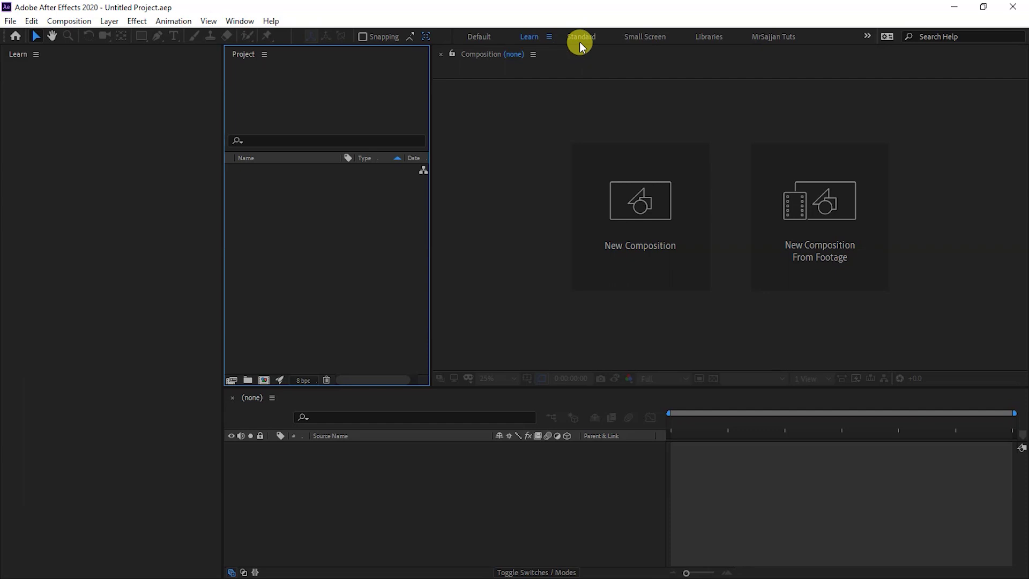
left_click(580, 41)
left_click(658, 39)
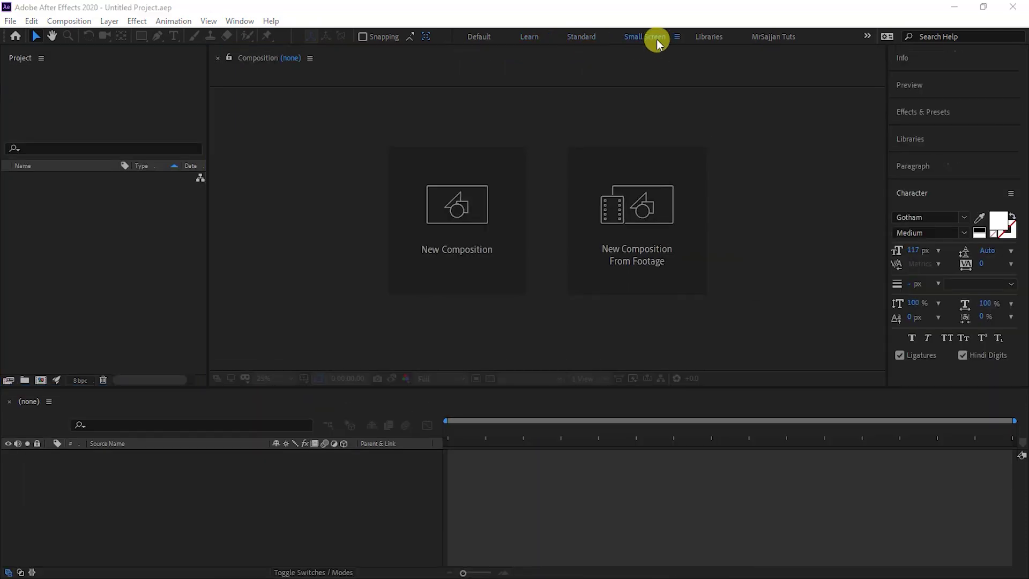
left_click(867, 37)
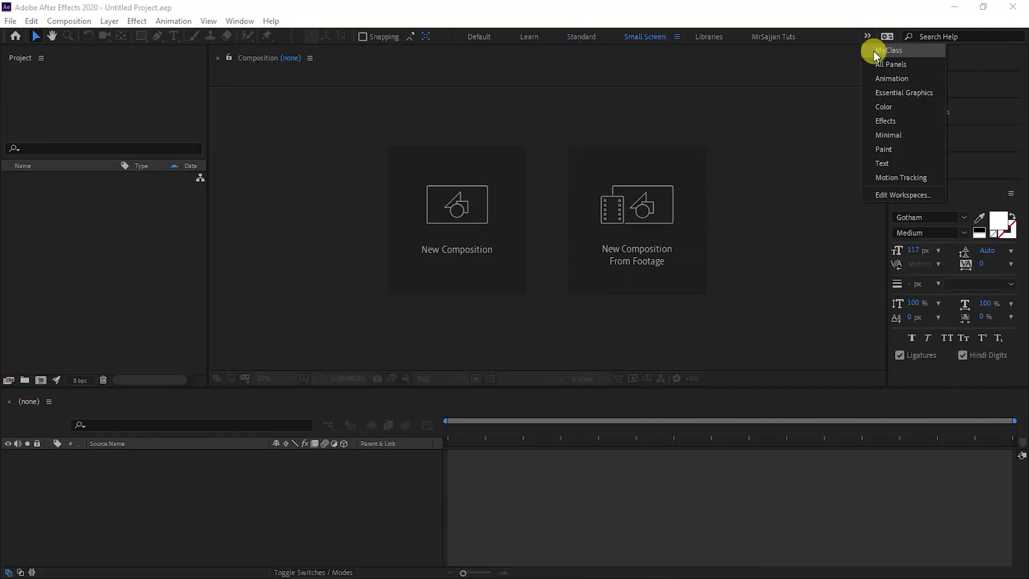
left_click(873, 50)
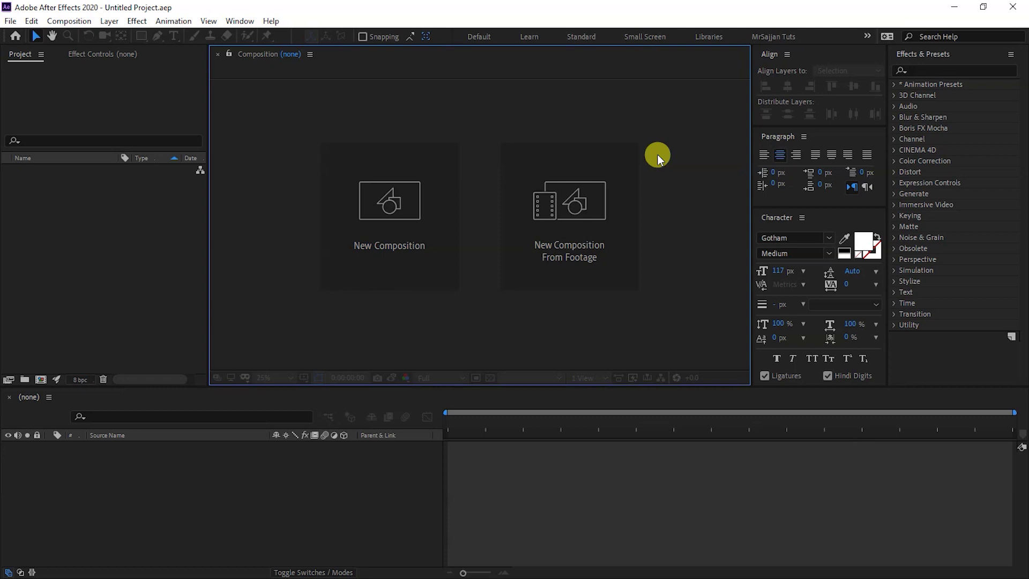
left_click(866, 37)
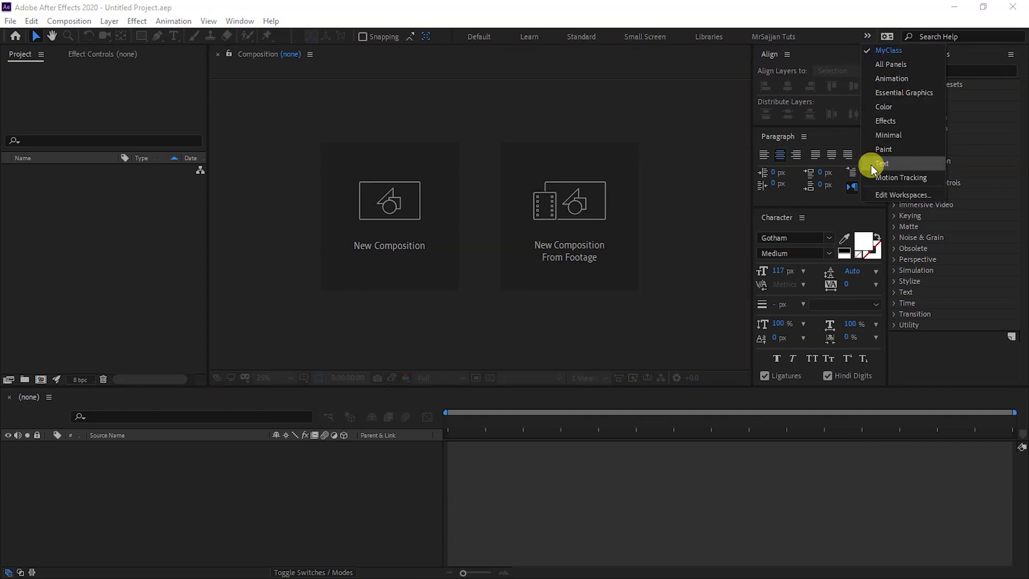
left_click(874, 194)
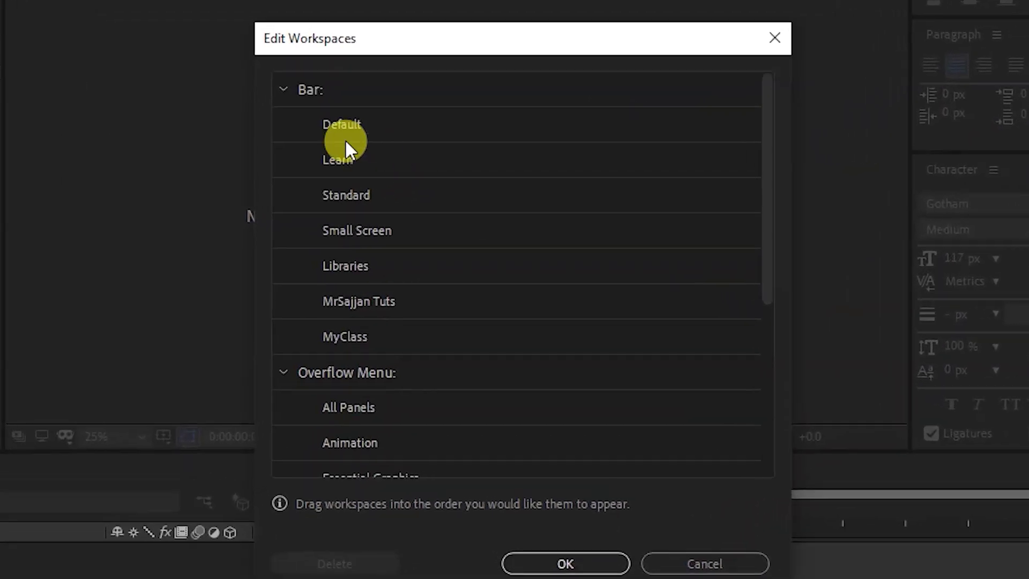
left_click(279, 90)
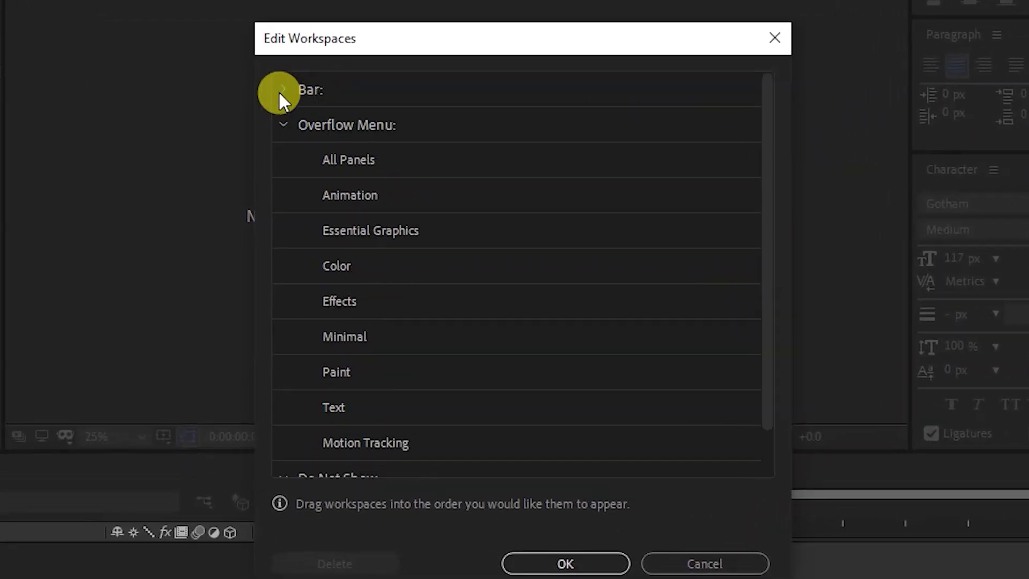
scroll(450, 354, "down", 2)
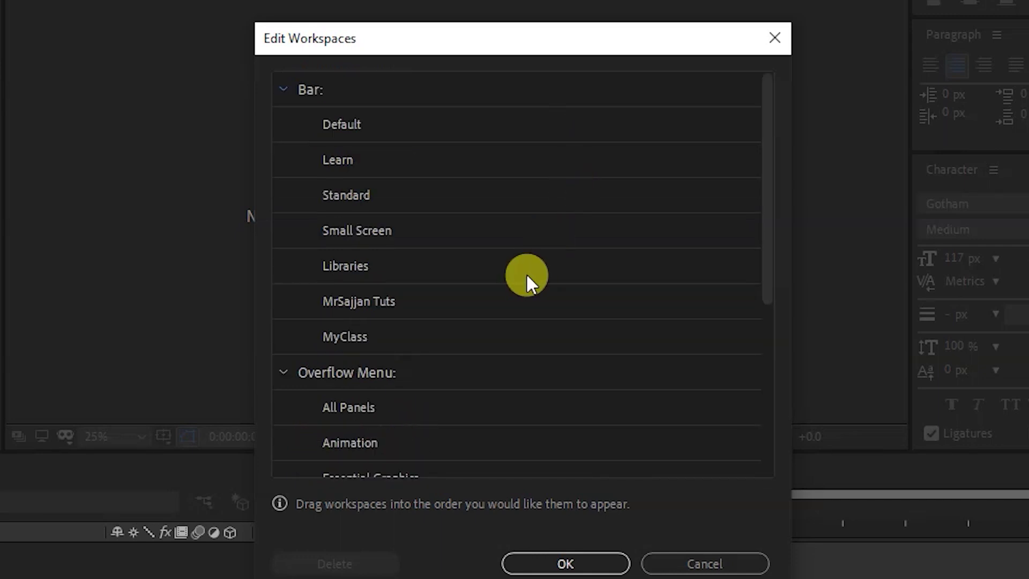
scroll(551, 321, "down", 5)
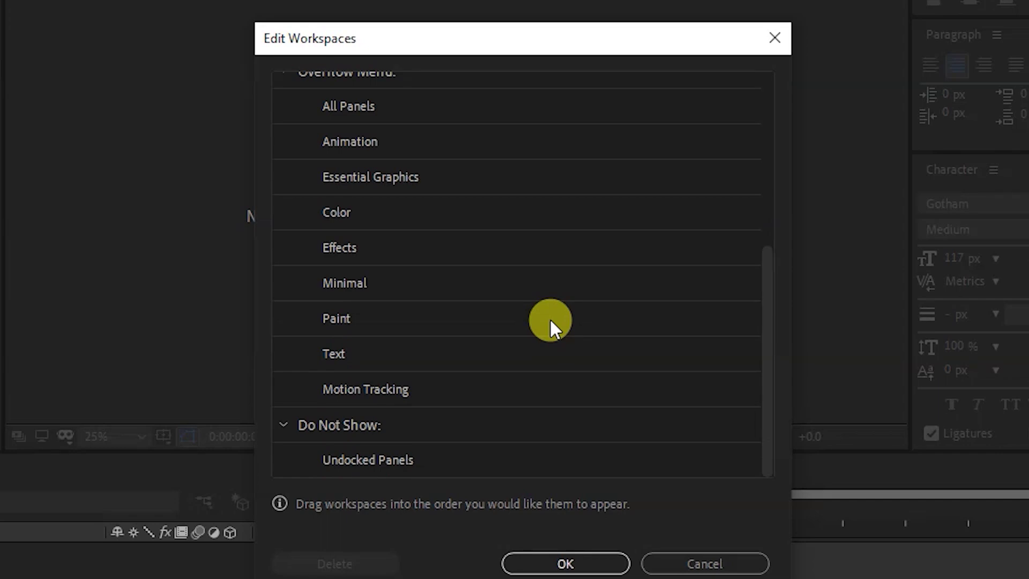
left_click(703, 562)
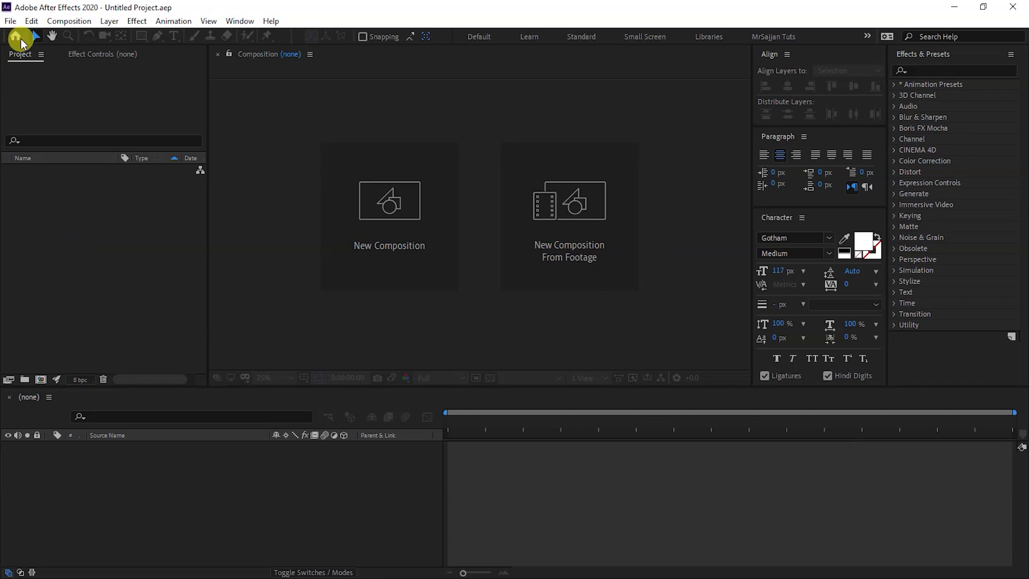
Double-click the empty Project panel to open the import window and browse to Pictures
left_click(28, 56)
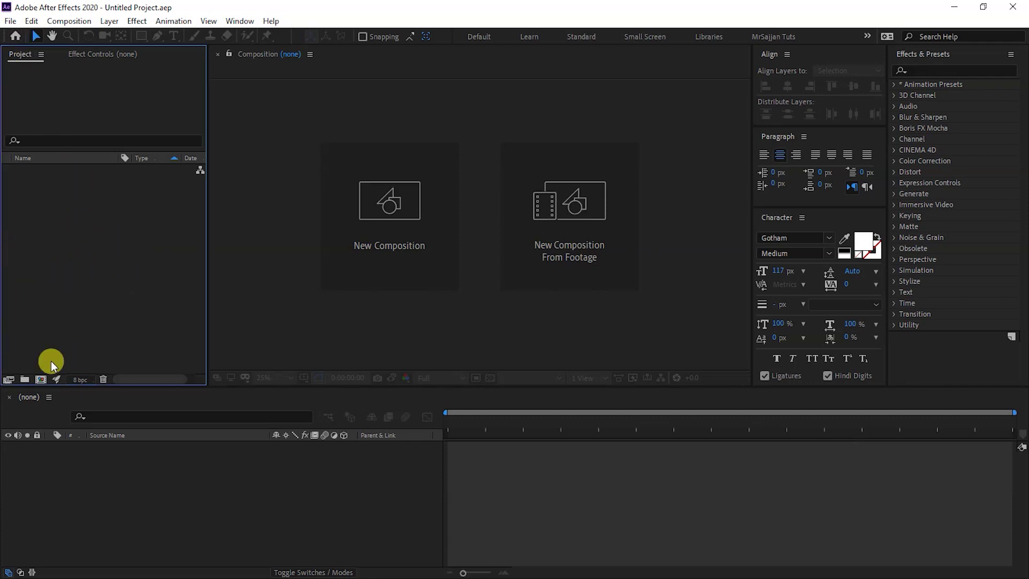
double_click(111, 230)
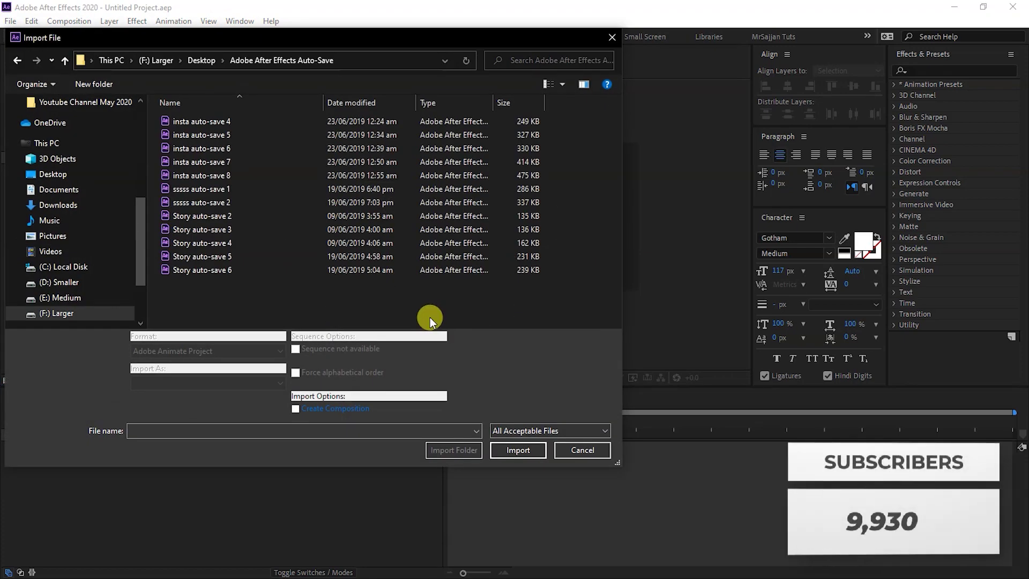
scroll(79, 225, "down", 3)
scroll(96, 236, "up", 3)
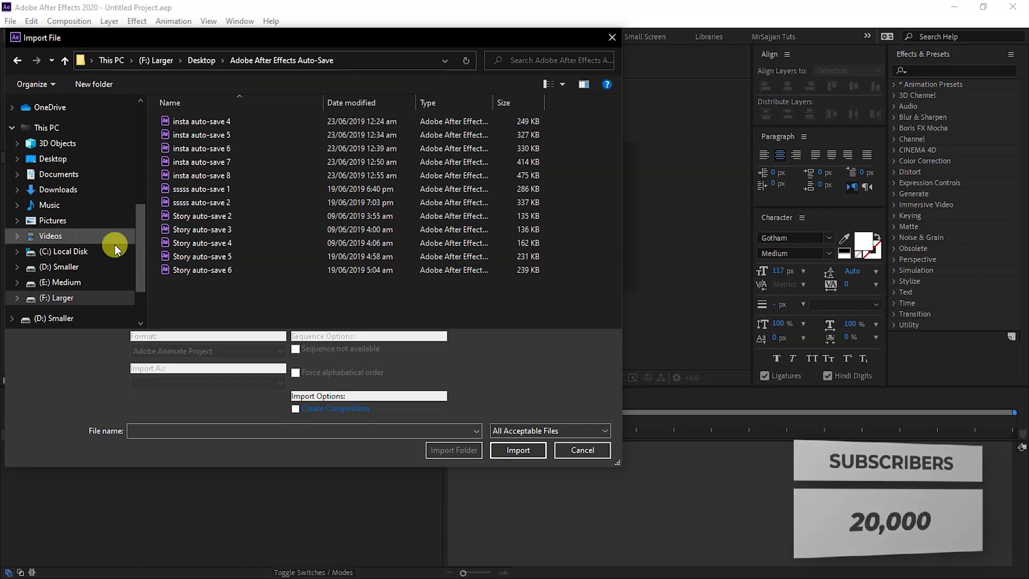
left_click_drag(140, 259, 140, 145)
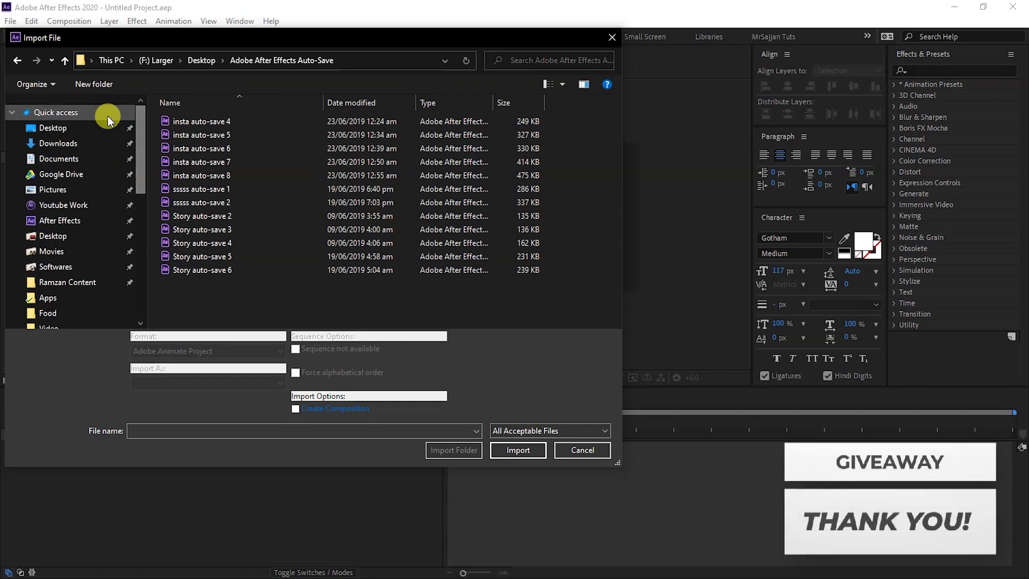
scroll(80, 257, "down", 2)
scroll(67, 241, "up", 2)
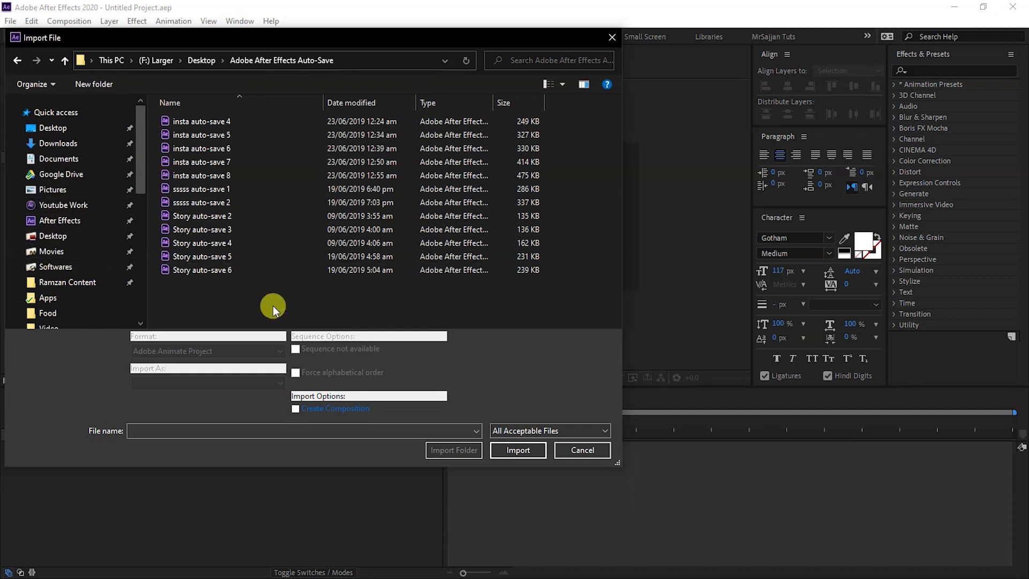
left_click(48, 194)
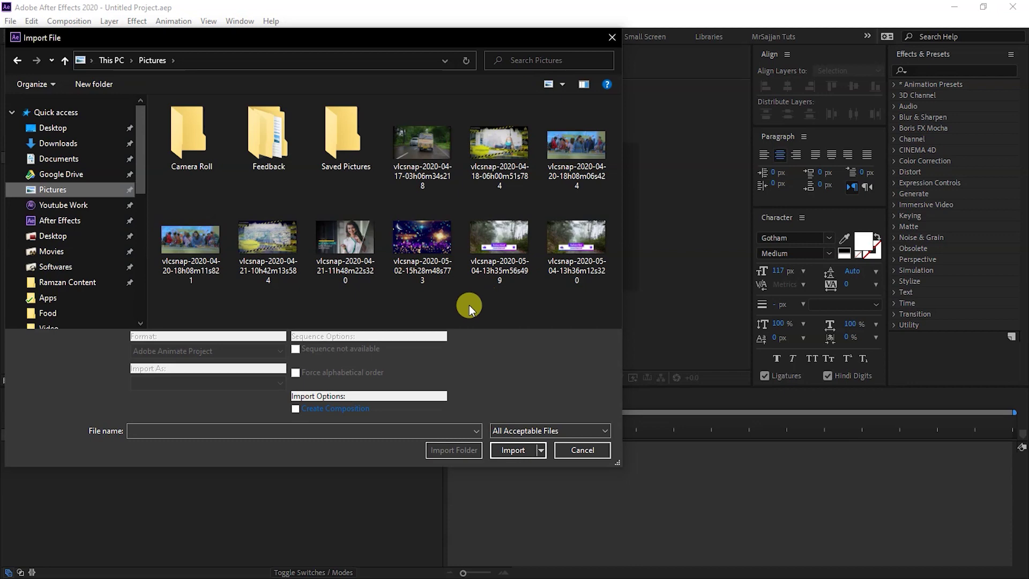
left_click(332, 247)
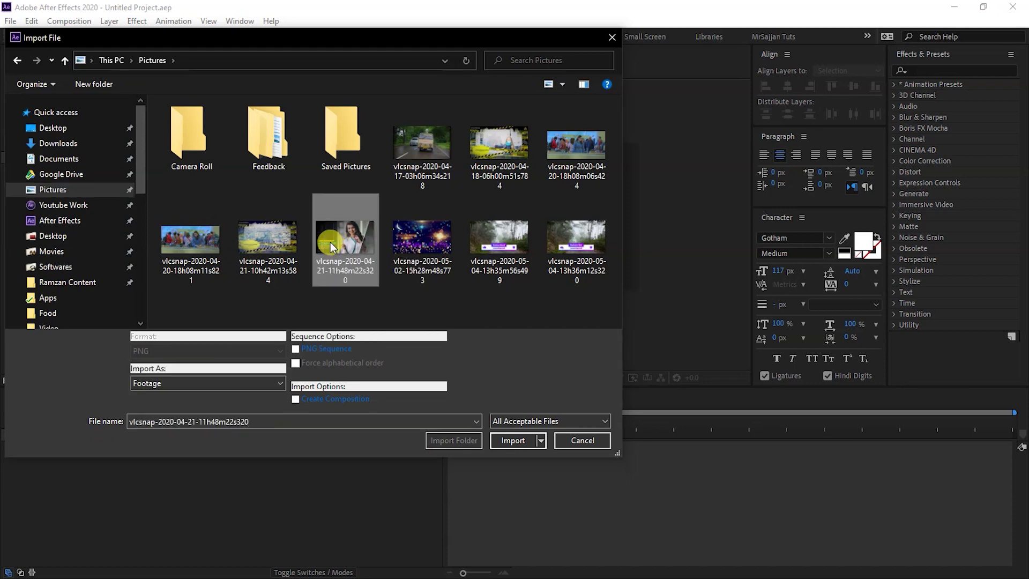
left_click(411, 245, "ctrl")
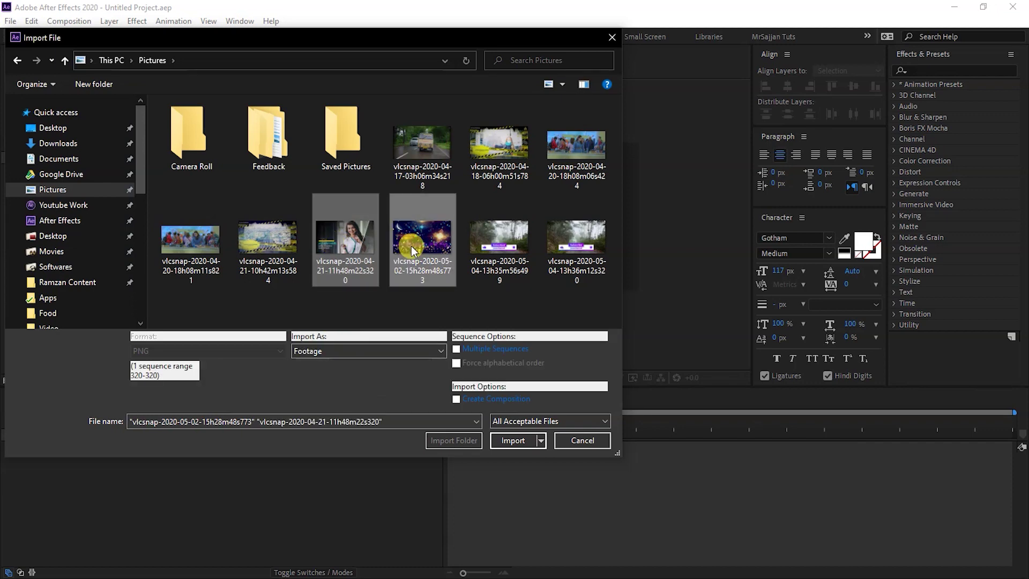
left_click(514, 237, "ctrl")
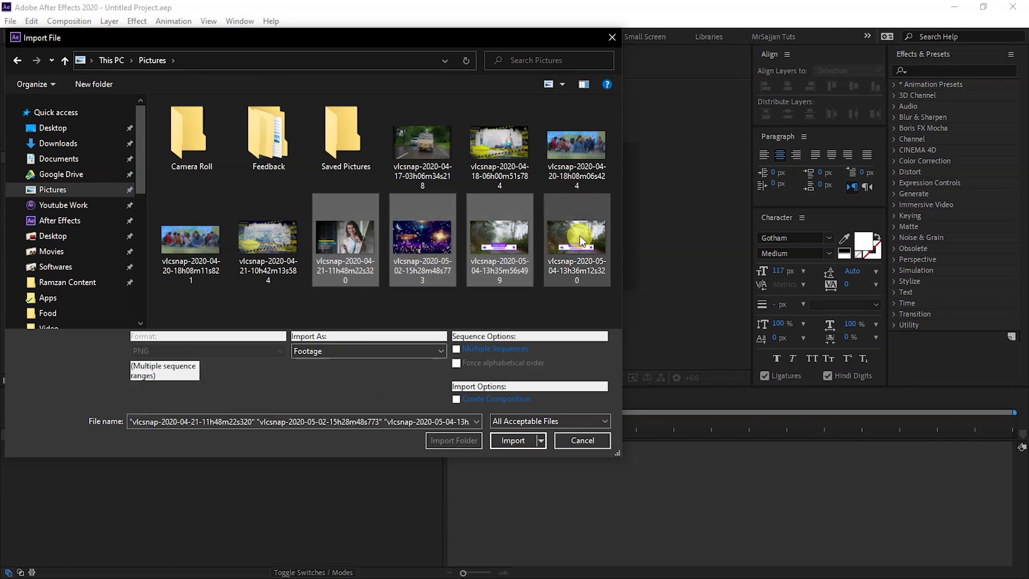
left_click(590, 159, "ctrl")
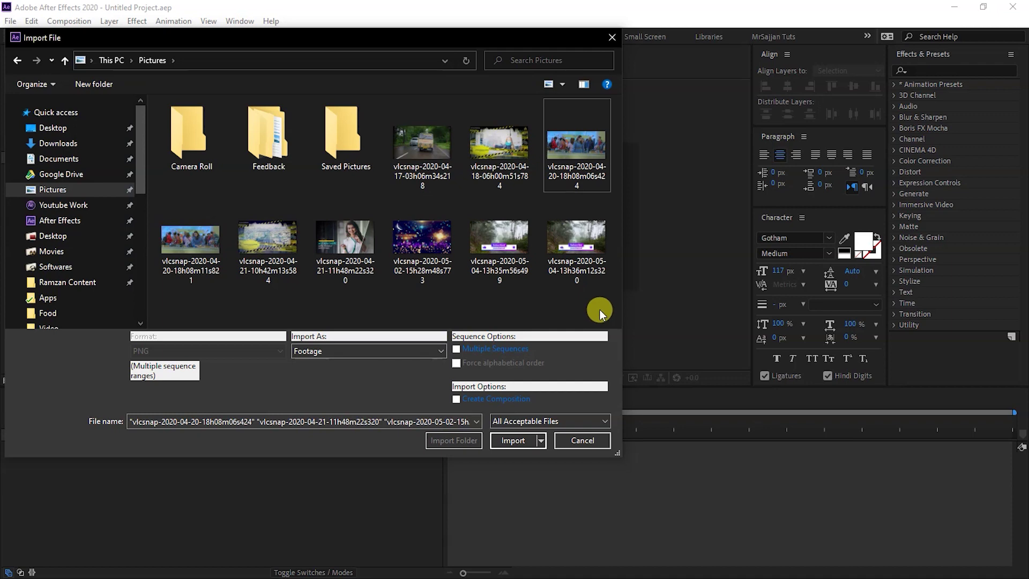
left_click_drag(598, 308, 351, 252)
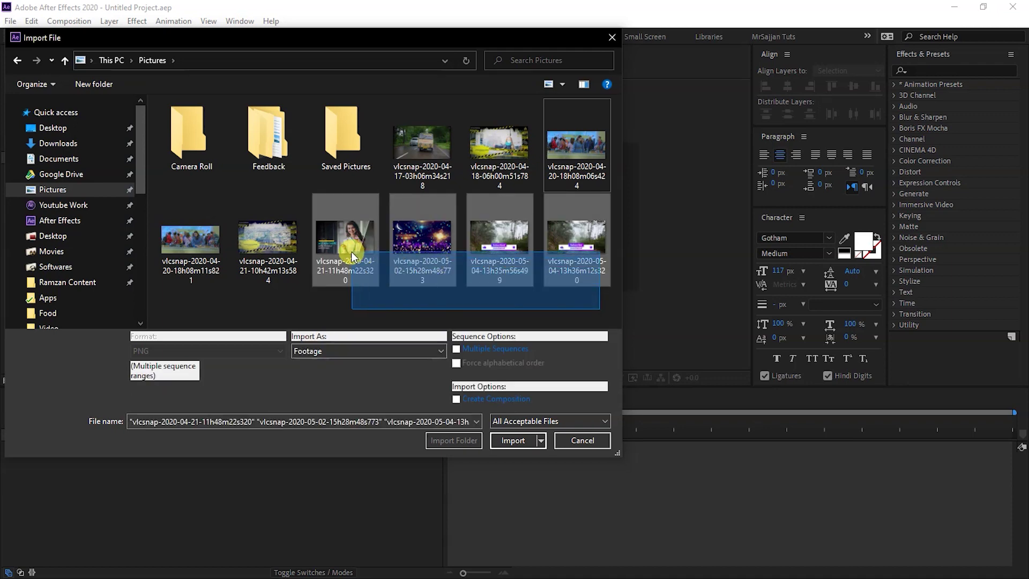
left_click(365, 239)
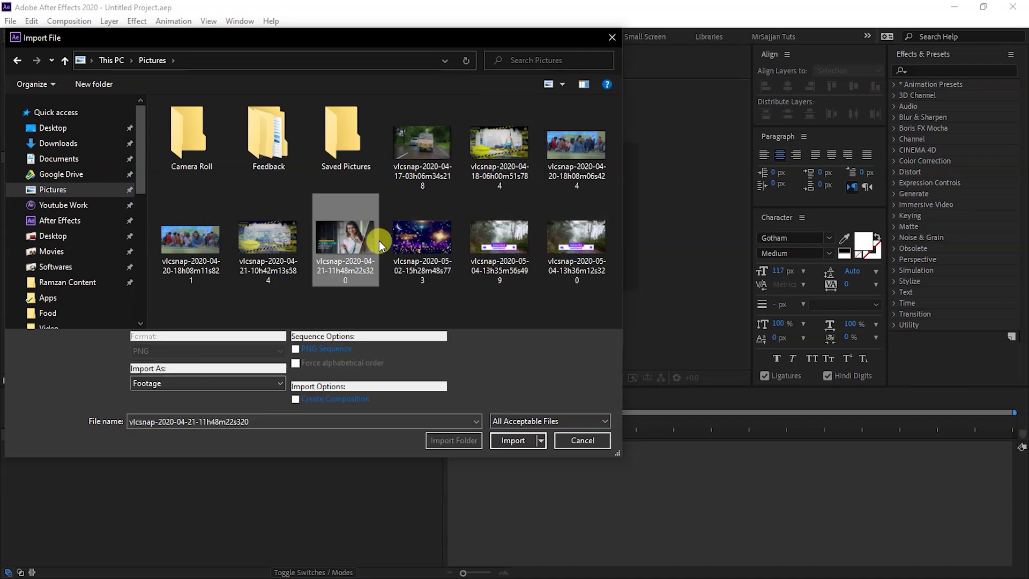
left_click(412, 233, "ctrl")
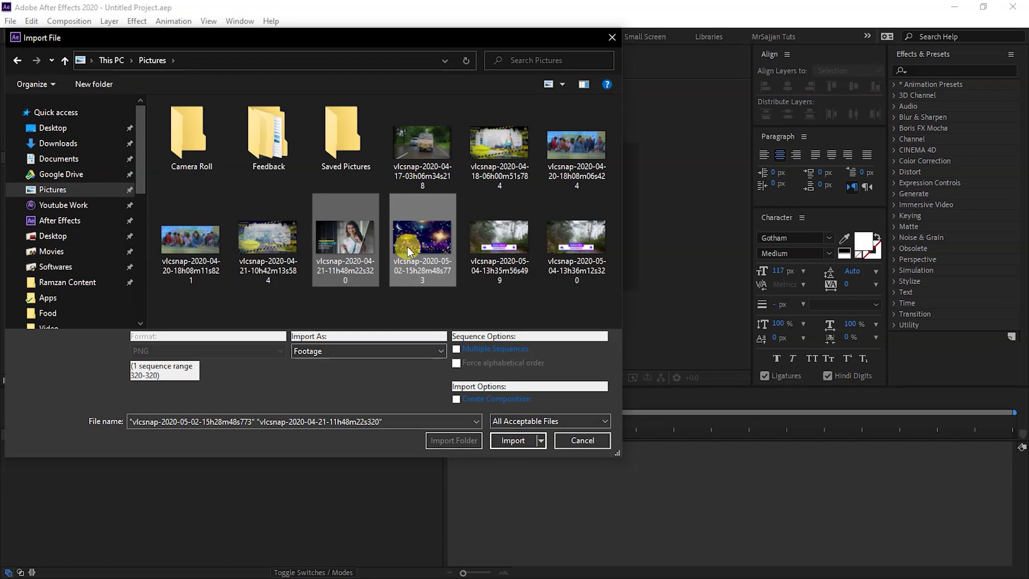
left_click(518, 441)
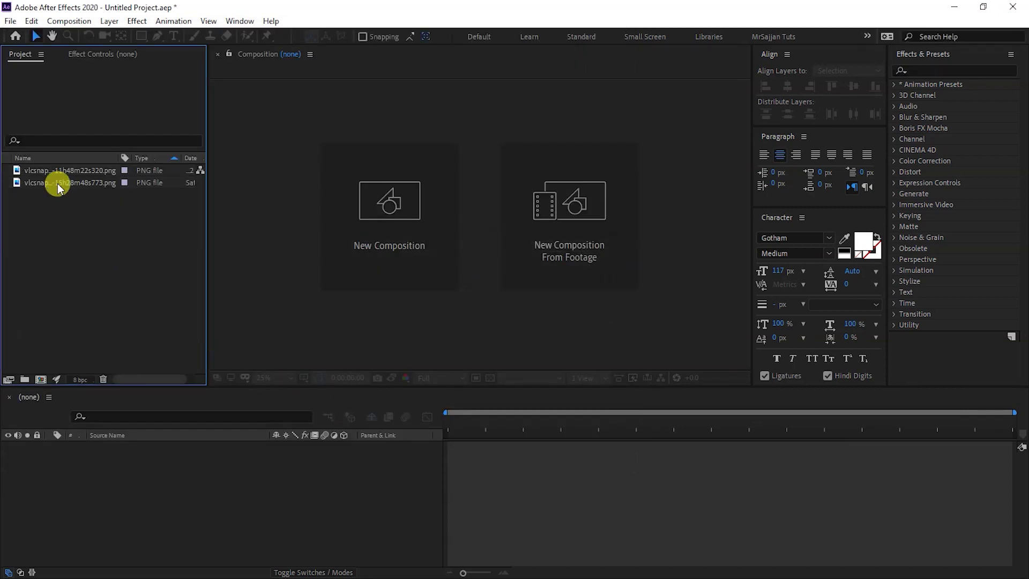
Select and preview the two imported PNGs, then clear the Project panel selection
left_click(56, 173)
left_click(54, 182)
left_click(71, 268)
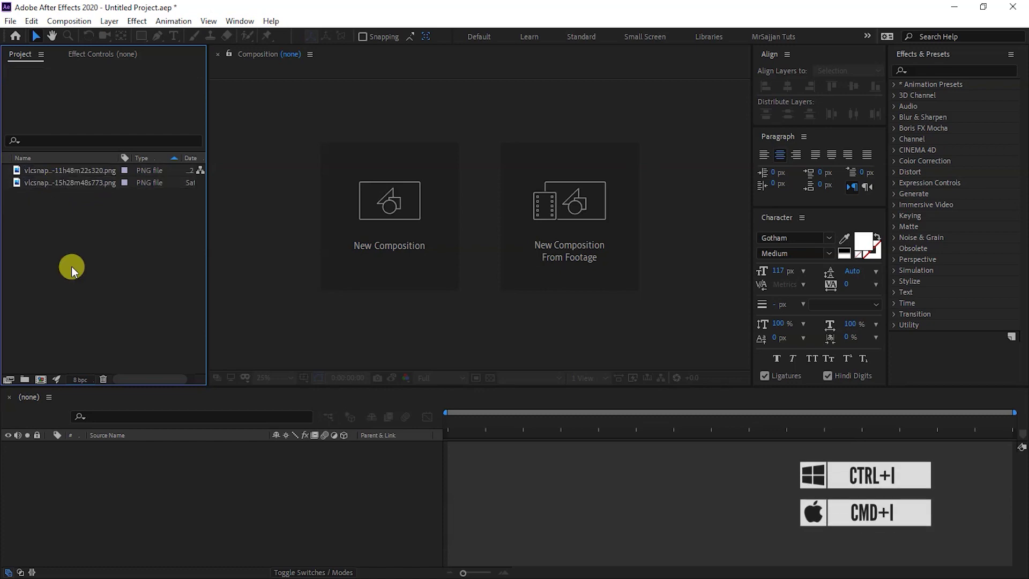
Reopen the import window with Ctrl+I, cancel it, and bring up the File menu's Import options
key("ctrl+i")
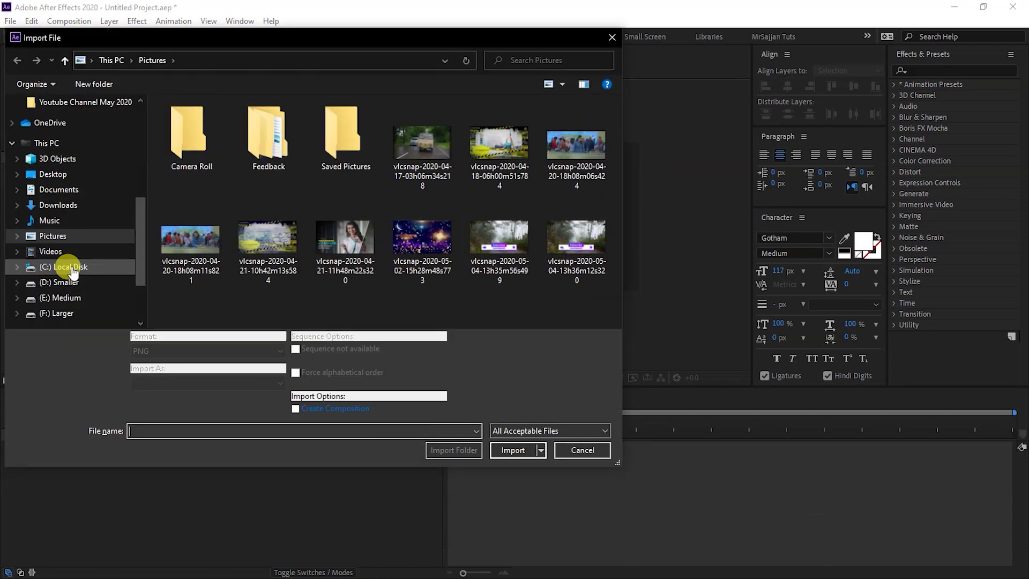
left_click(582, 448)
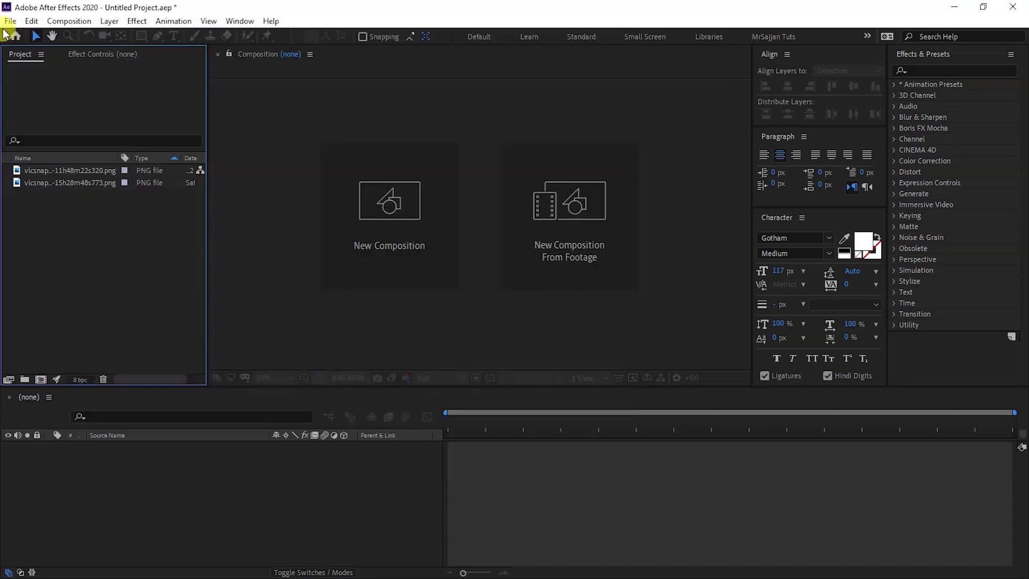
left_click(10, 21)
mouse_move(97, 203)
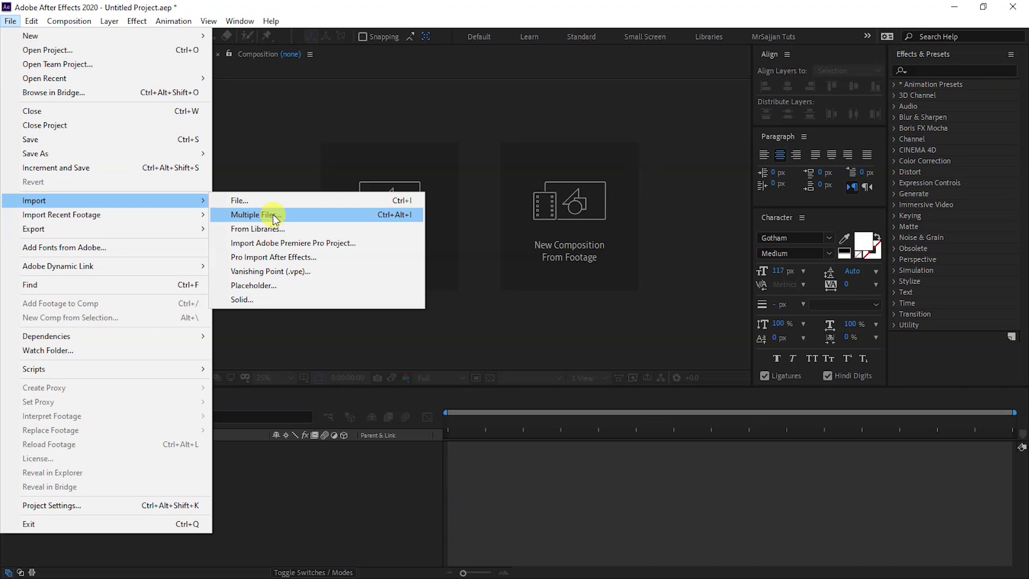
Via Import Multiple Files, import the 11h48m22s320 and 15h28m48s773 screenshots again
left_click(273, 214)
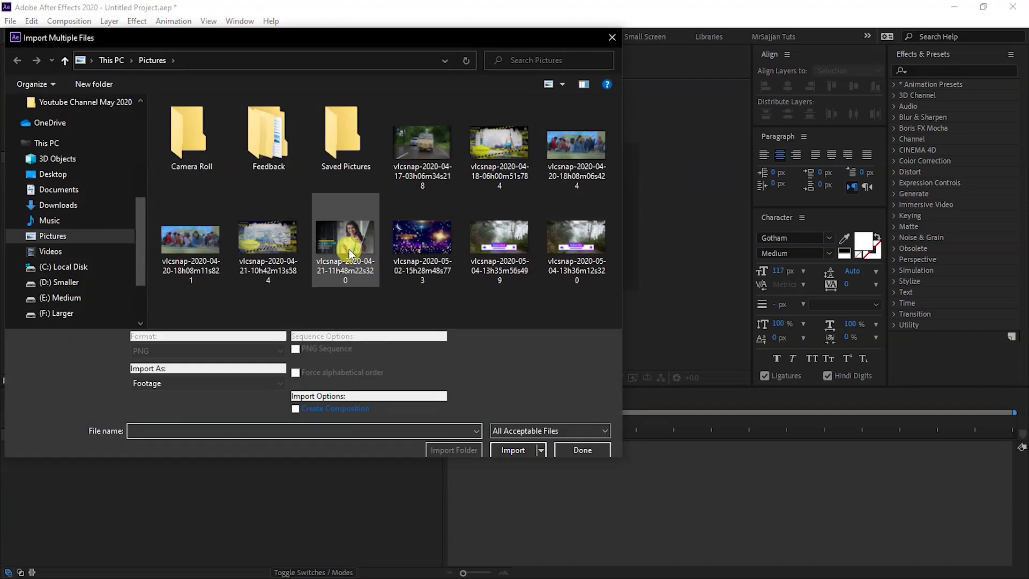
left_click(345, 238)
left_click(404, 244, "ctrl")
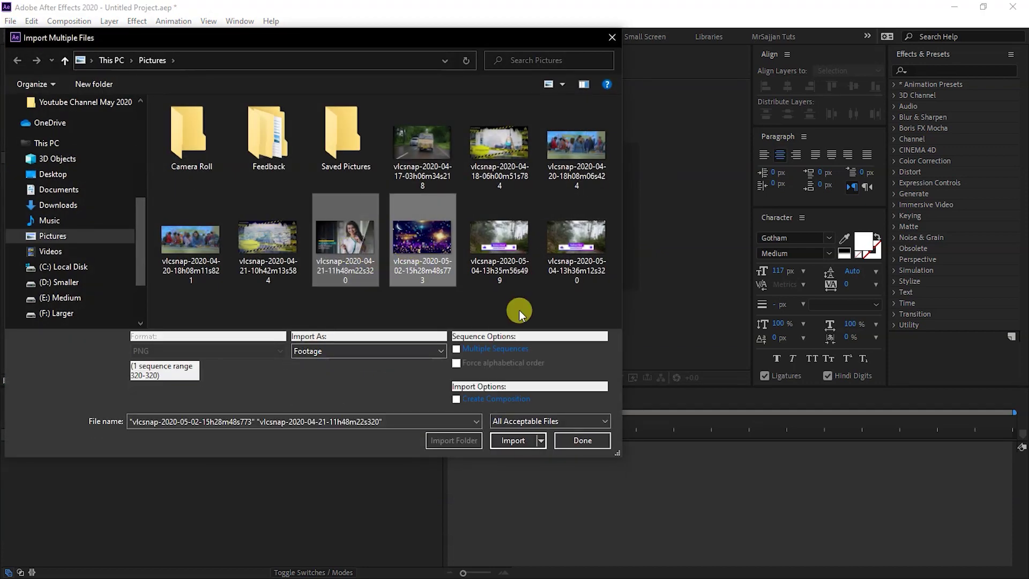
left_click(503, 440)
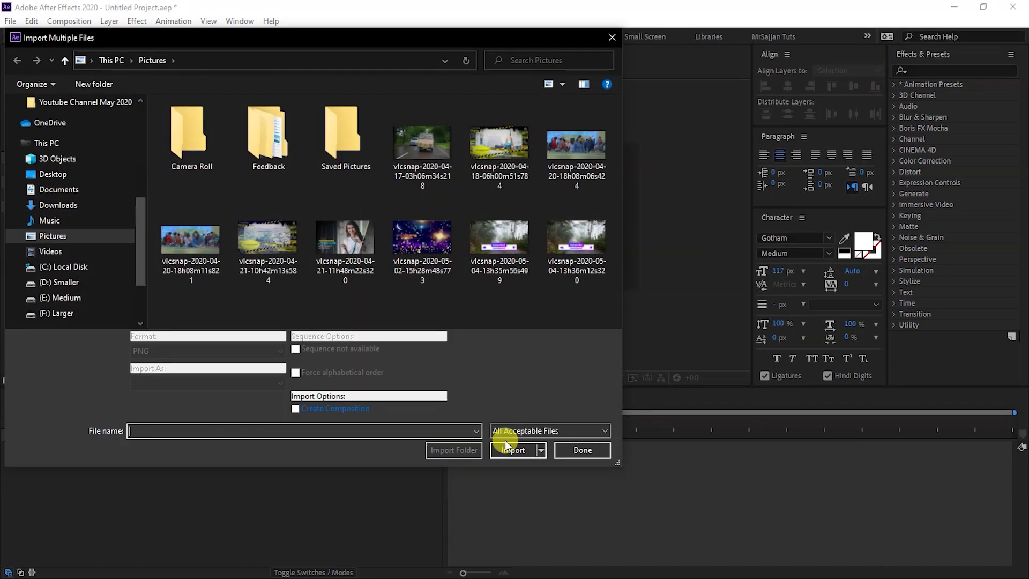
Import one more vlcsnap screenshot from Pictures, then finish with Done
double_click(340, 152)
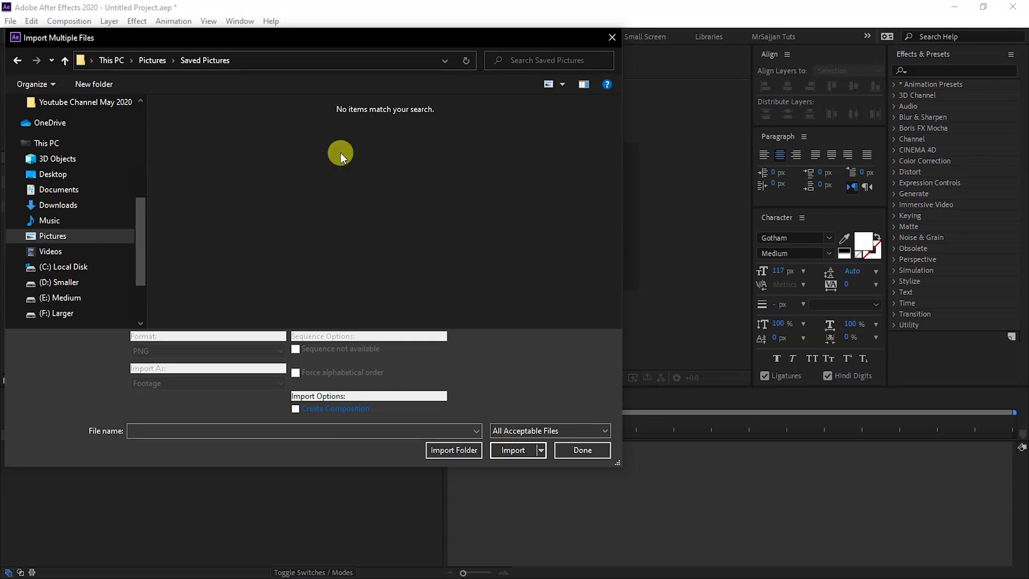
key("BackSpace")
left_click(468, 145)
key("Return")
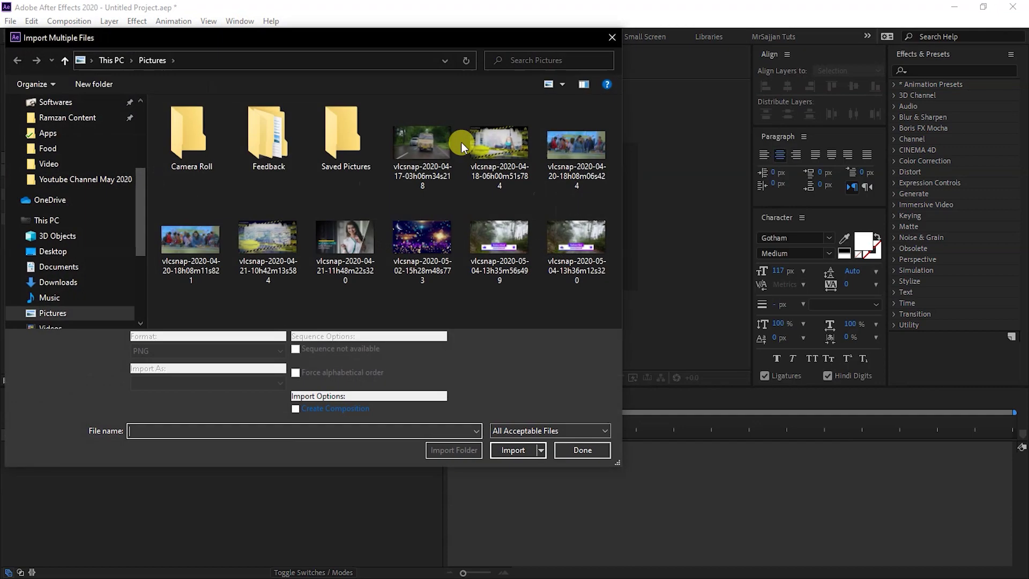
left_click(574, 451)
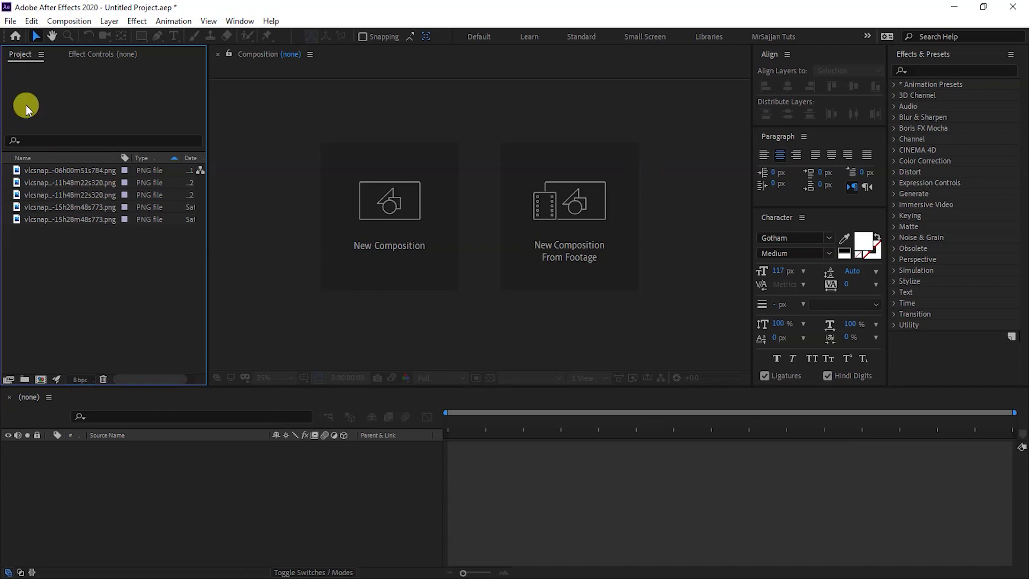
left_click(10, 21)
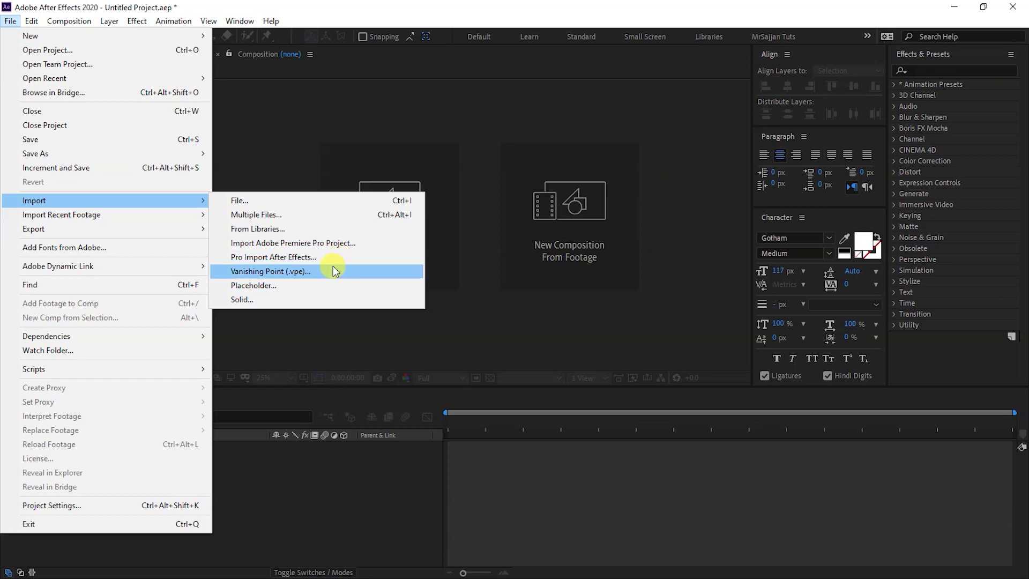
left_click(324, 317)
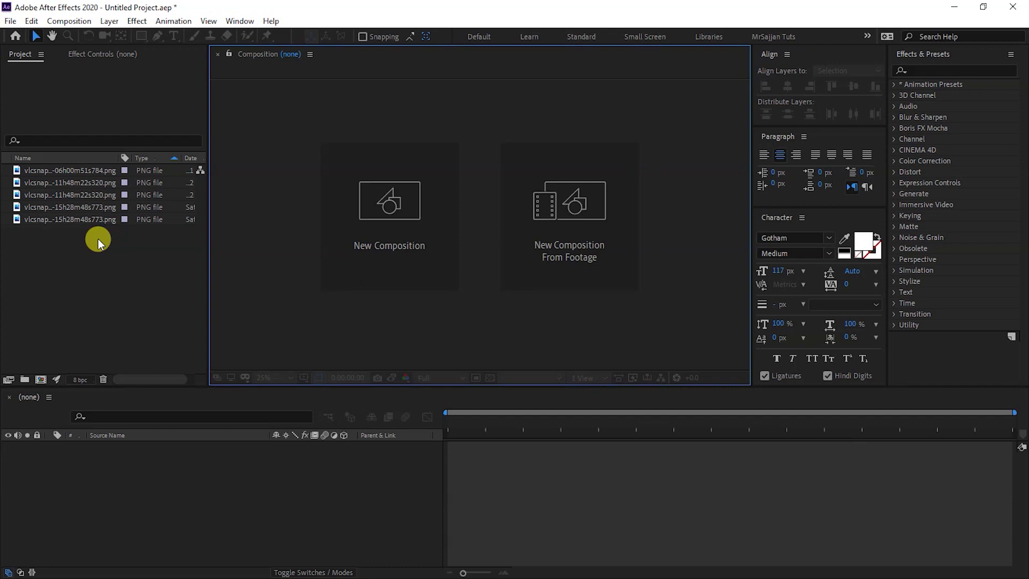
left_click(11, 22)
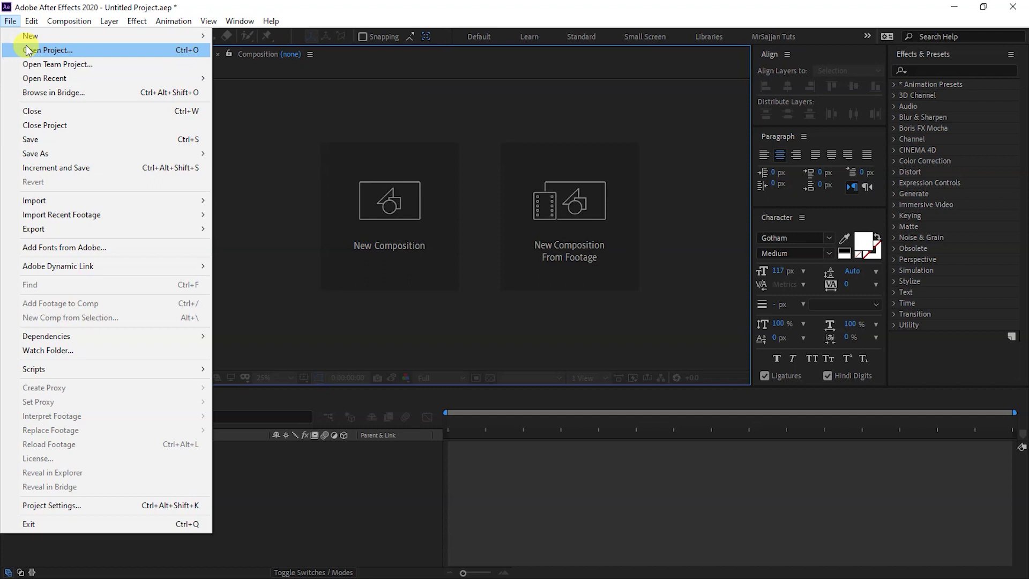
left_click(269, 166)
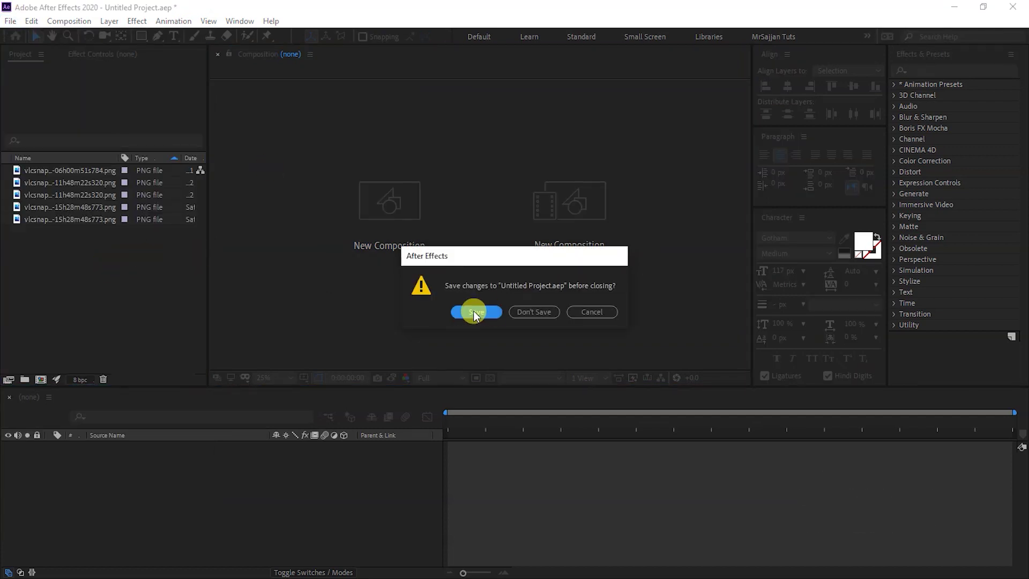
left_click(595, 314)
left_click(12, 22)
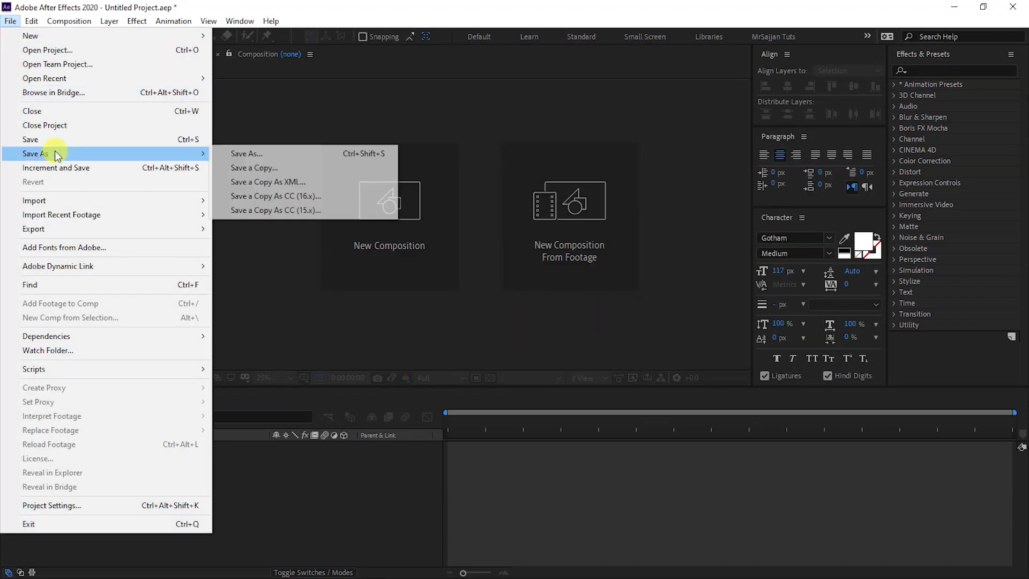
mouse_move(79, 79)
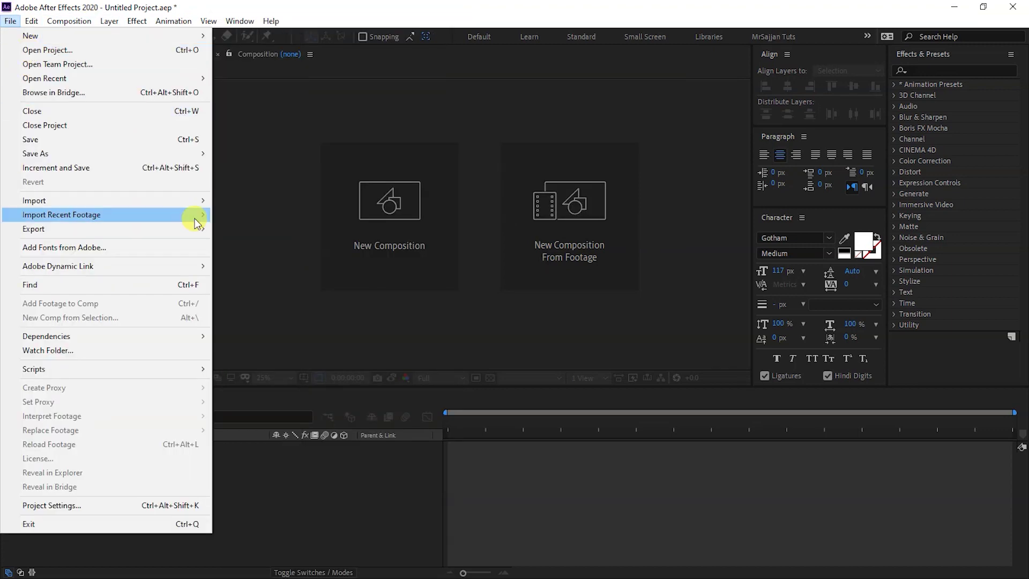
left_click(230, 217)
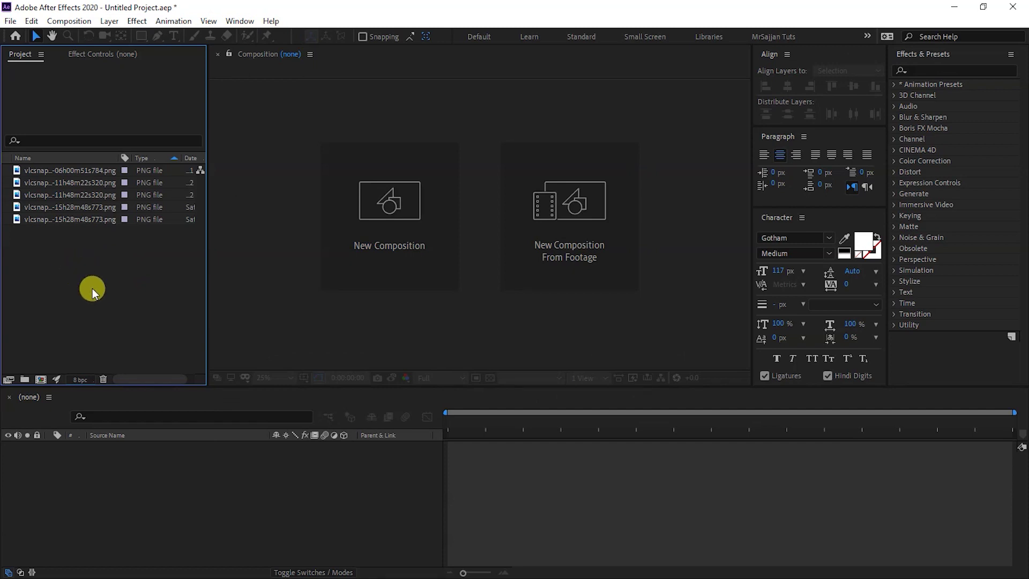
Bring up the new composition settings twice and cancel both times without creating anything
left_click(392, 246)
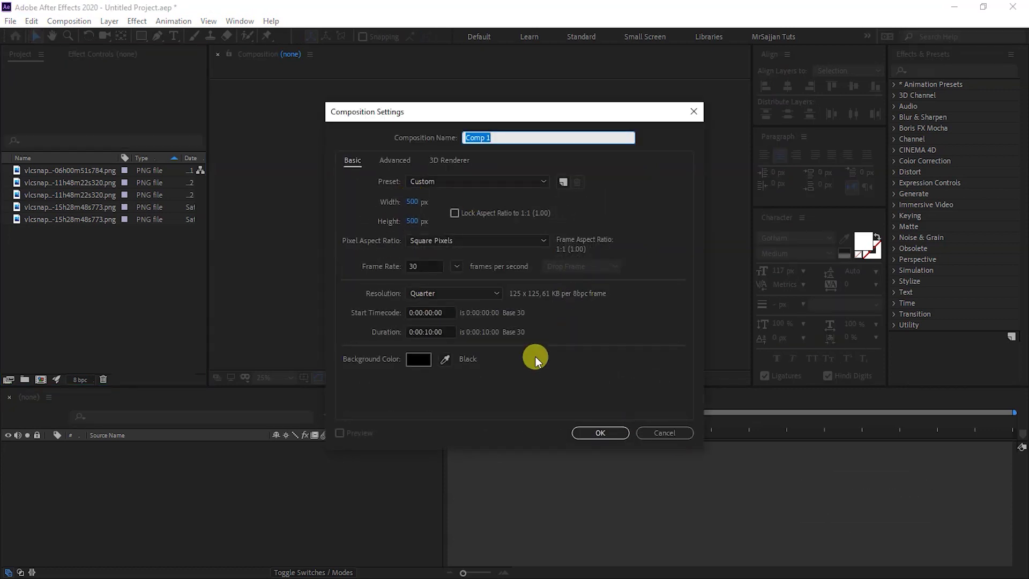
left_click(677, 432)
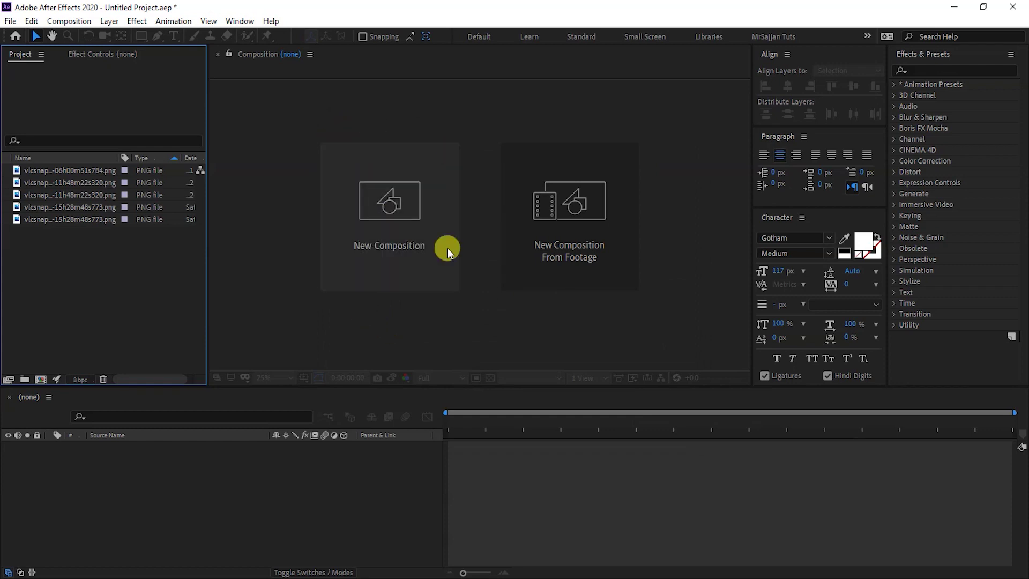
left_click(372, 204)
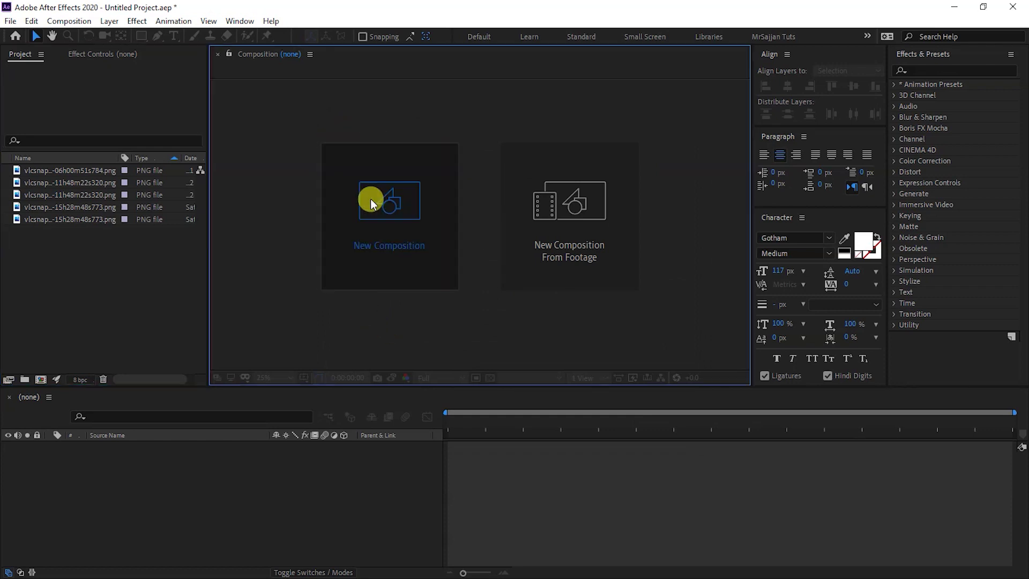
left_click(689, 110)
Create a new composition named Home at 1920x1080 with Full resolution
left_click(12, 22)
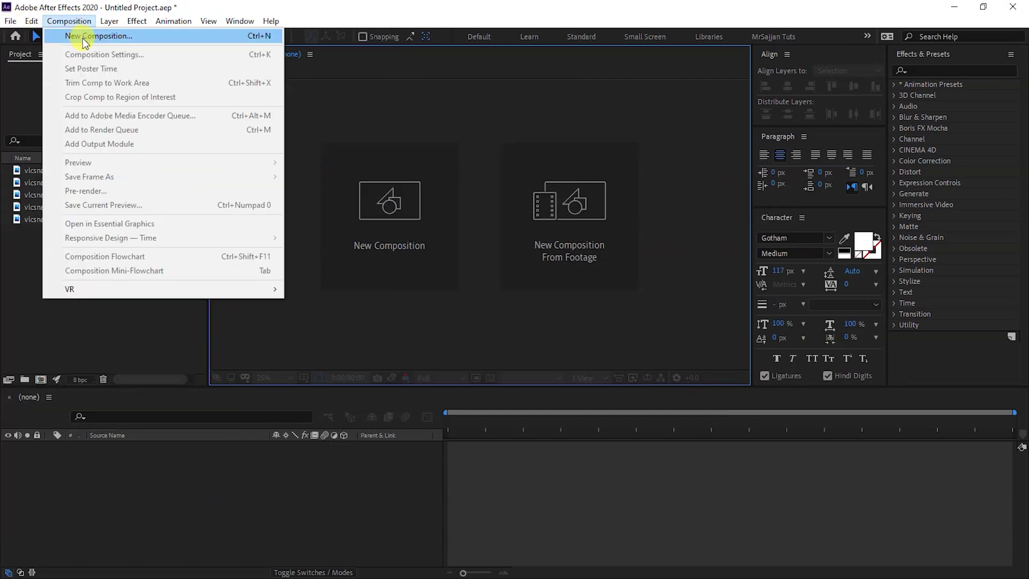
left_click(82, 36)
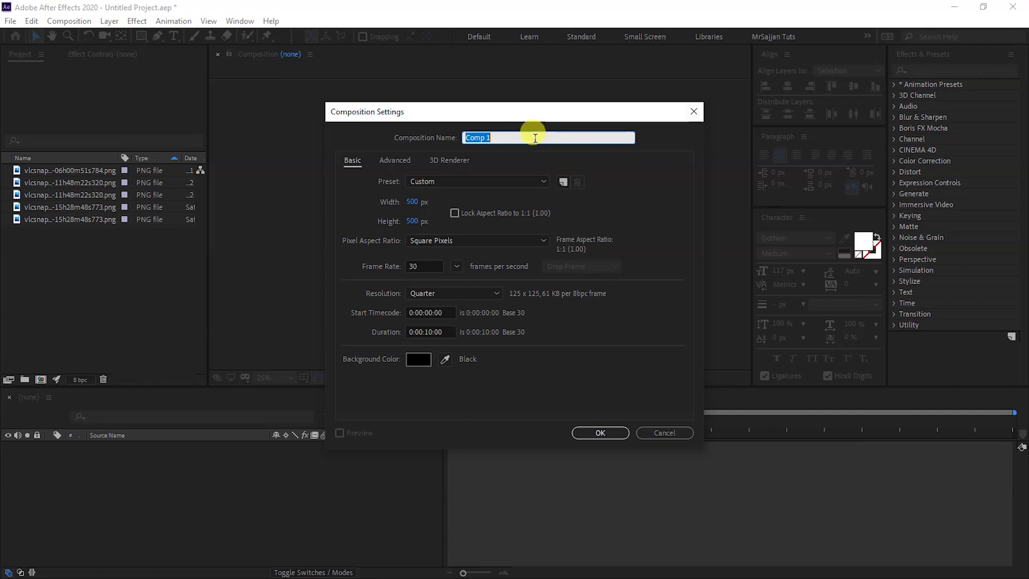
key("BackSpace")
type("Home")
left_click(412, 201)
type("19")
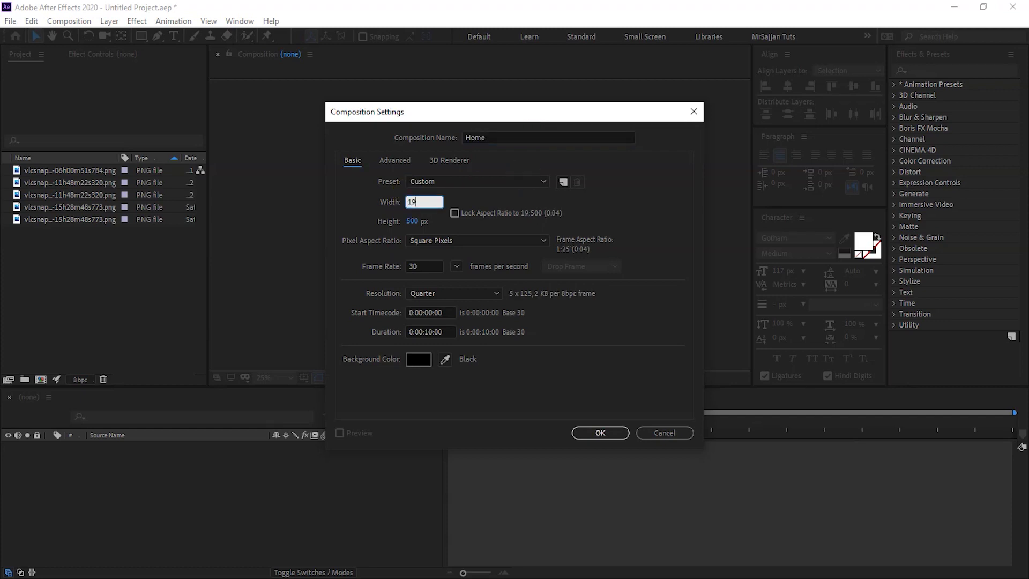
type("20")
key("Tab")
type("1080")
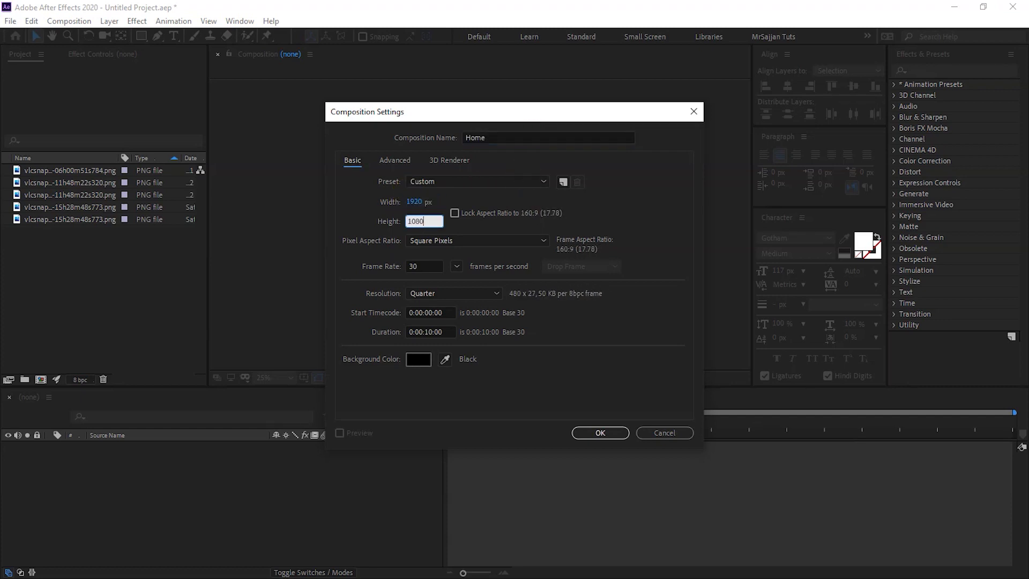
left_click(482, 293)
left_click(428, 303)
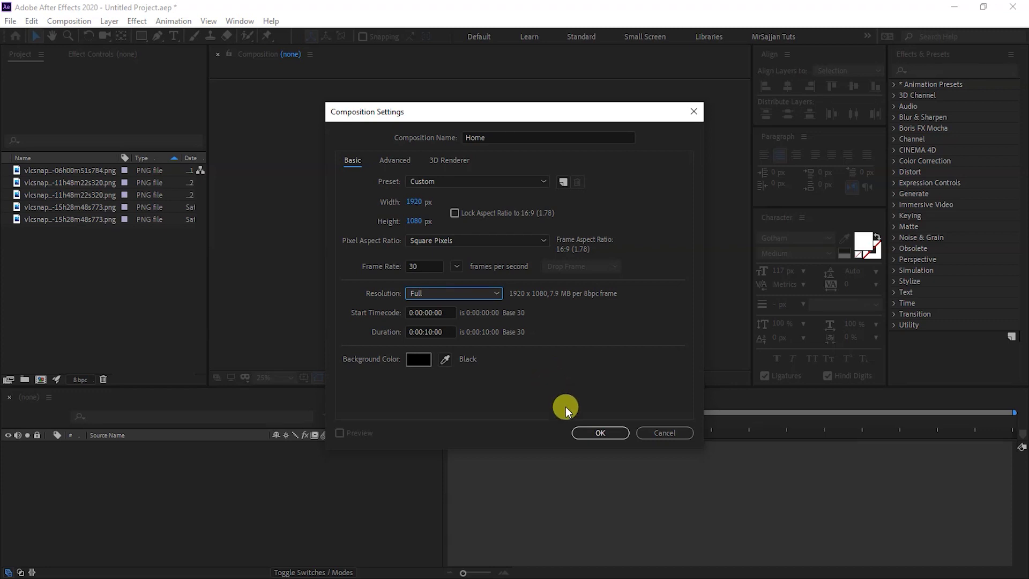
left_click(585, 433)
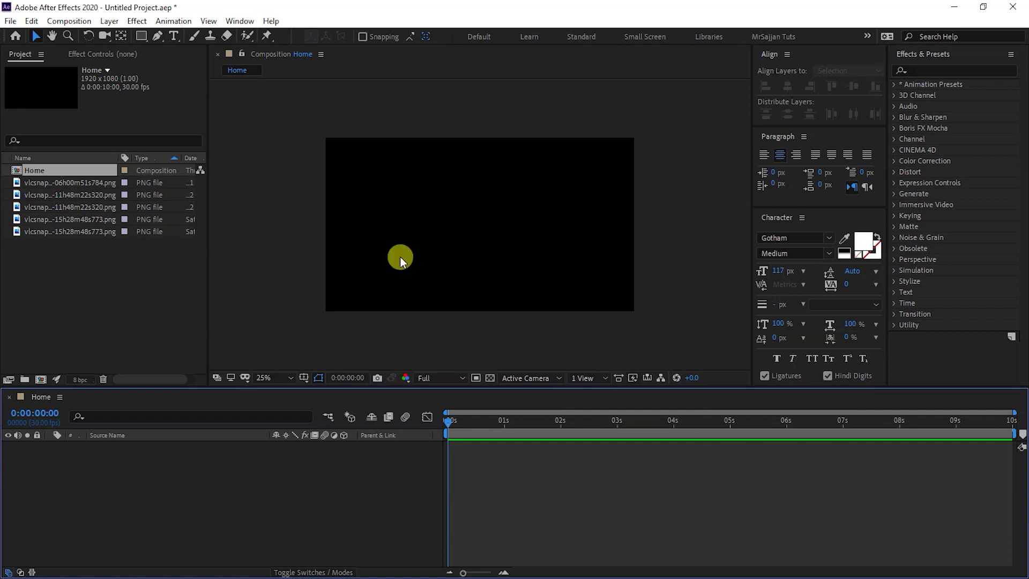
Remove the Home composition and the five PNG files, leaving an empty project
left_click(278, 382)
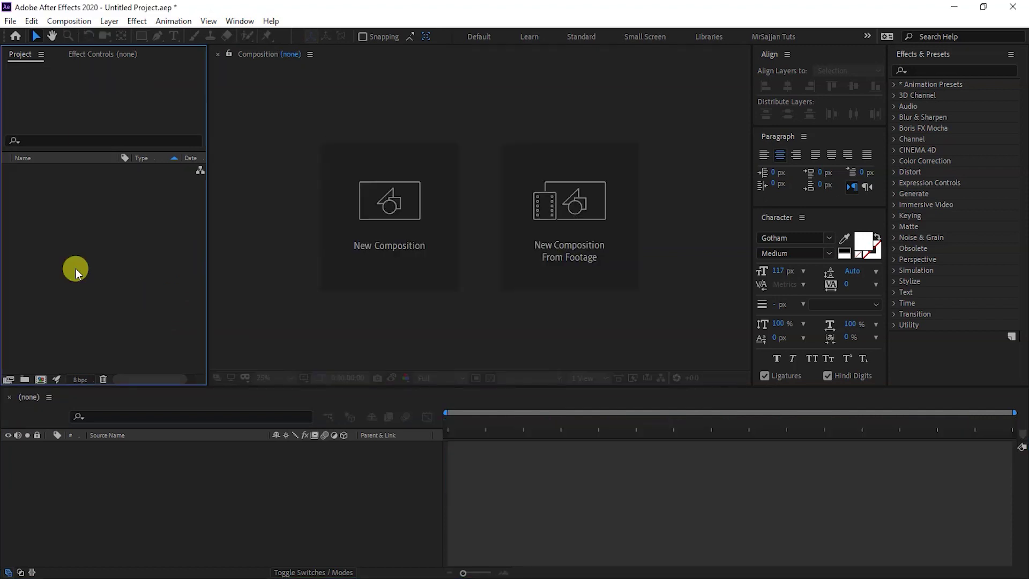